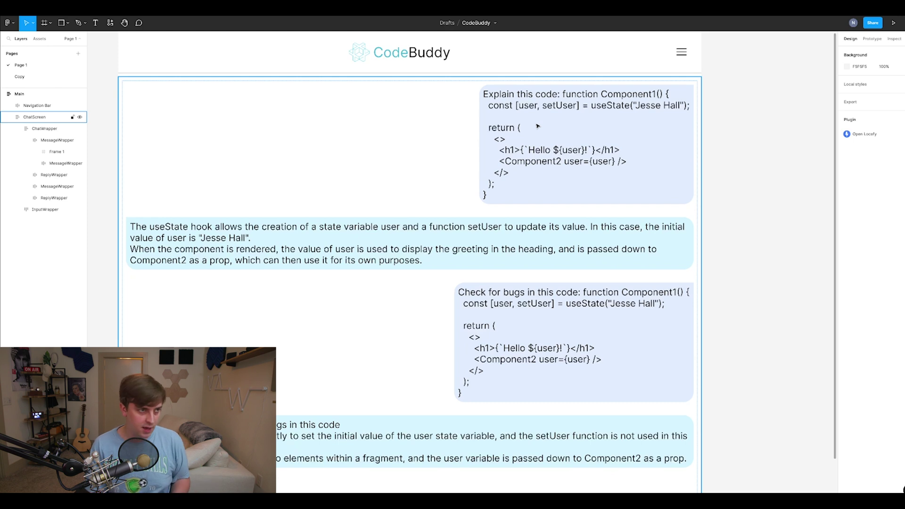
Find the Locofy FREE BETA plugin by searching 'locofy' and run it on the CodeBuddy design
{"action": "scroll", "coordinate": [548, 96], "scroll_direction": "down", "scroll_amount": 3}
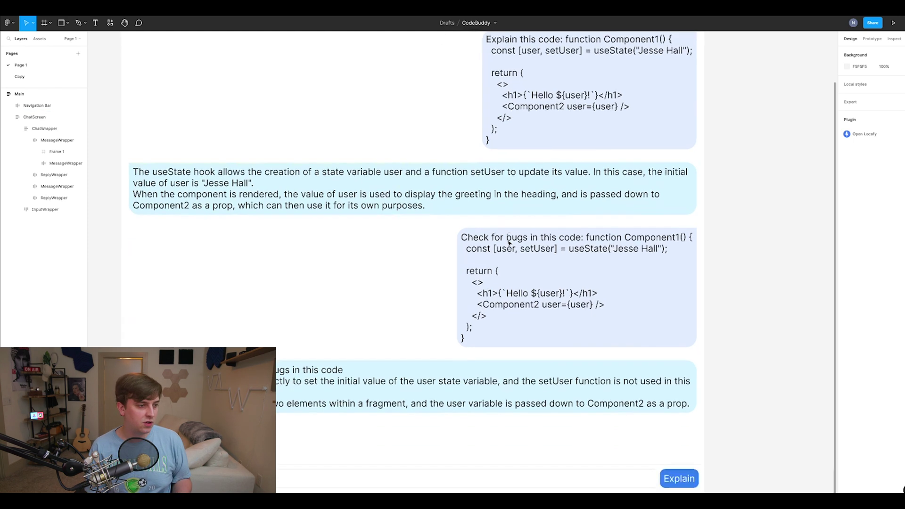
{"action": "scroll", "coordinate": [611, 365], "scroll_direction": "up", "scroll_amount": 5}
{"action": "scroll", "coordinate": [594, 259], "scroll_direction": "down", "scroll_amount": 2}
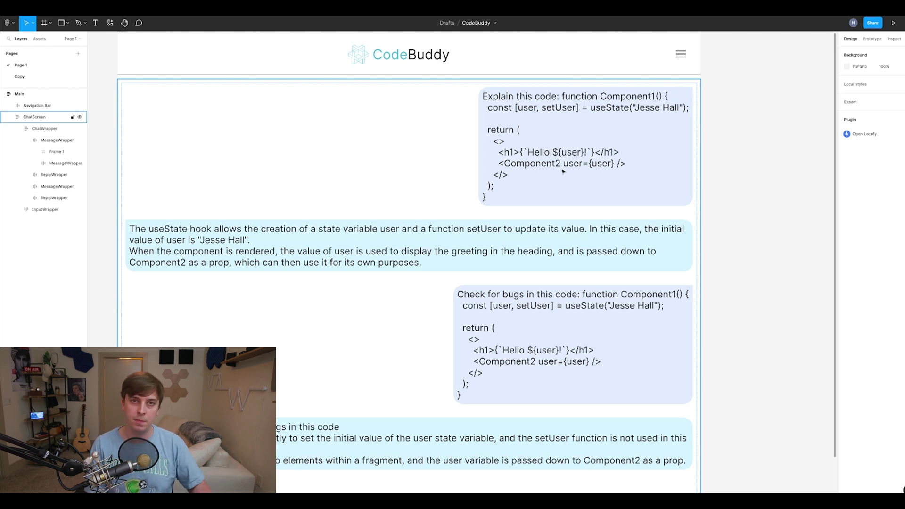
{"action": "scroll", "coordinate": [563, 172], "scroll_direction": "down", "scroll_amount": 2}
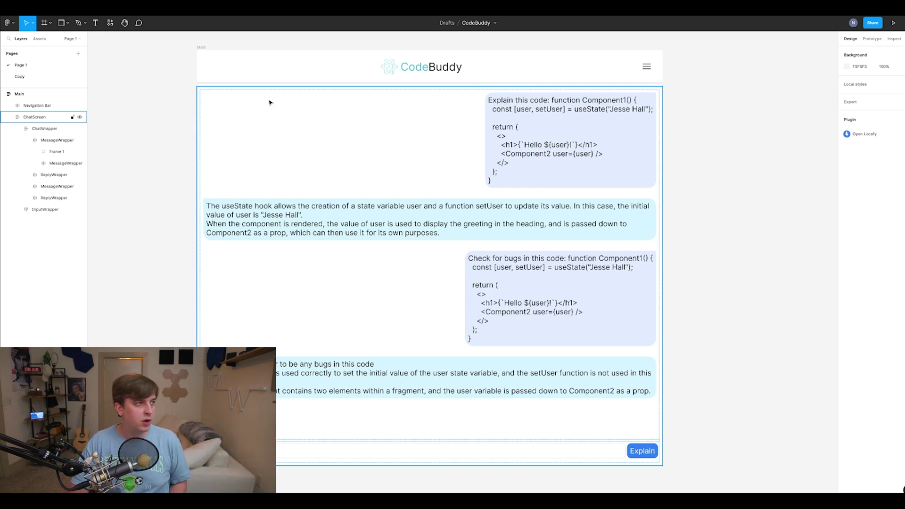
{"action": "left_click", "coordinate": [188, 61]}
{"action": "left_click", "coordinate": [108, 24]}
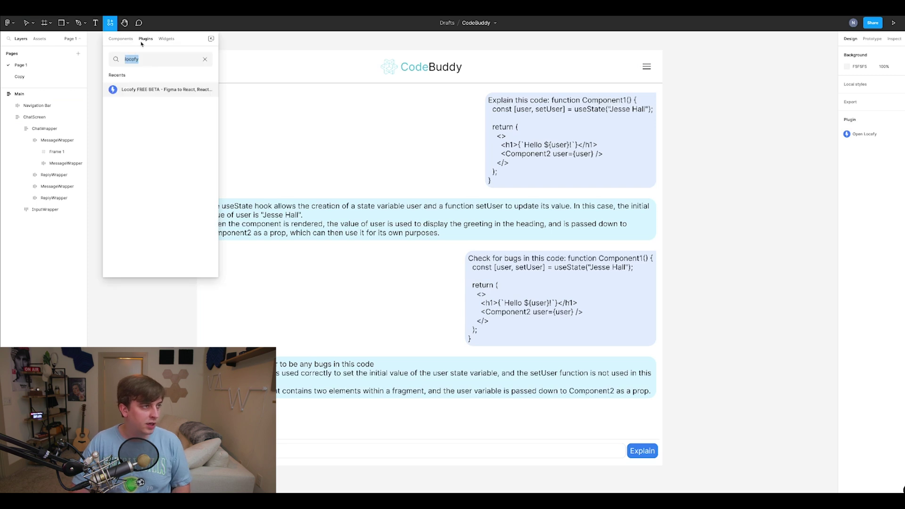
{"action": "left_click_drag", "start_coordinate": [149, 63], "coordinate": [114, 61]}
{"action": "type", "text": "l"}
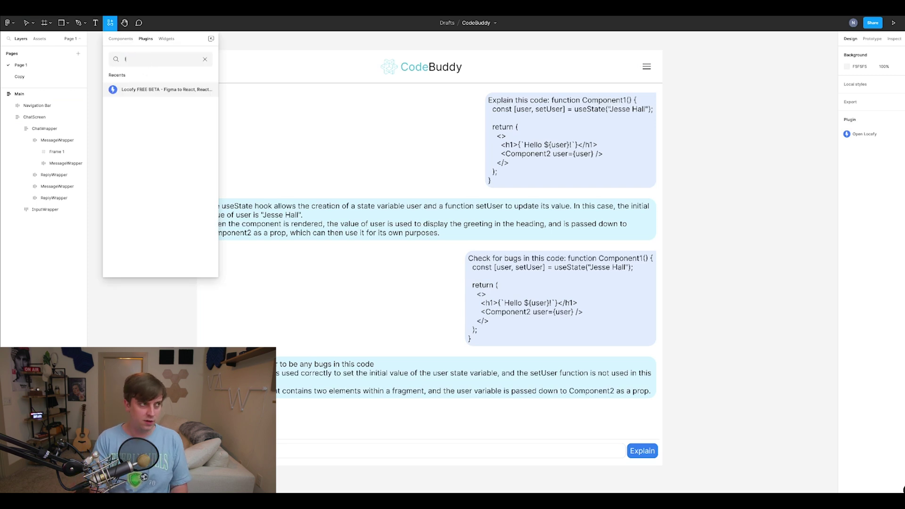
{"action": "type", "text": "ocof"}
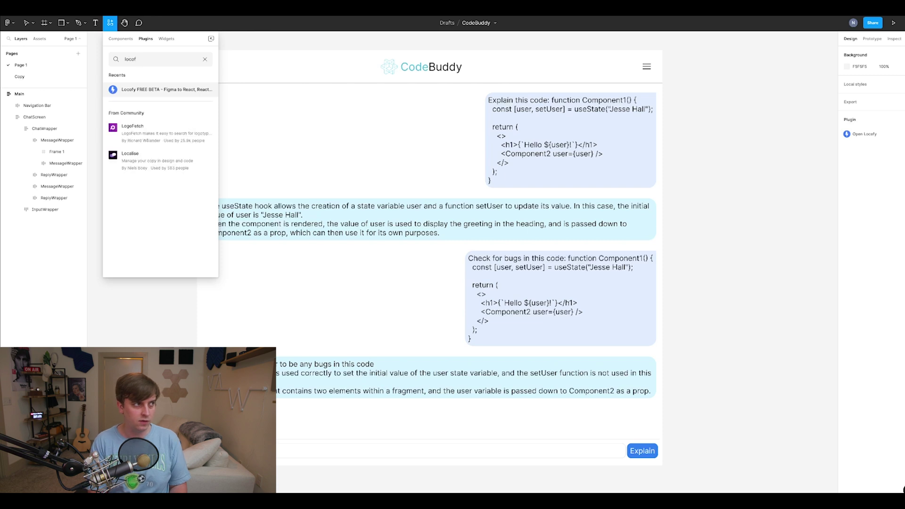
{"action": "type", "text": "y"}
{"action": "left_click", "coordinate": [151, 90]}
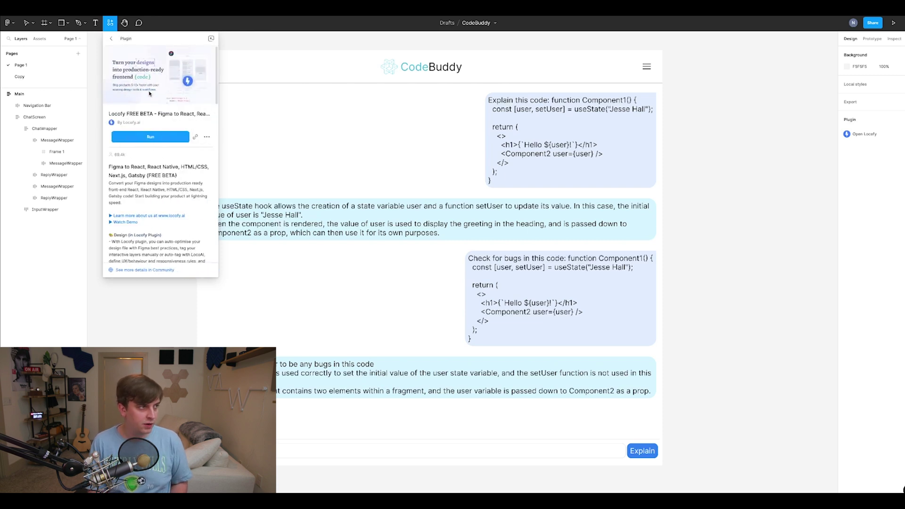
{"action": "left_click", "coordinate": [158, 139]}
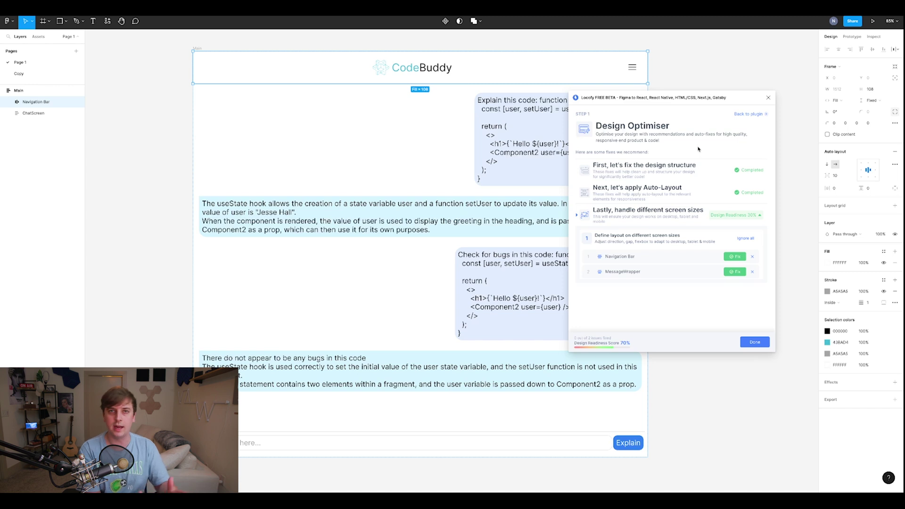
Check the Navigation Bar at desktop, tablet and mobile widths, keep it horizontal, and confirm its fix
{"action": "left_click", "coordinate": [665, 259]}
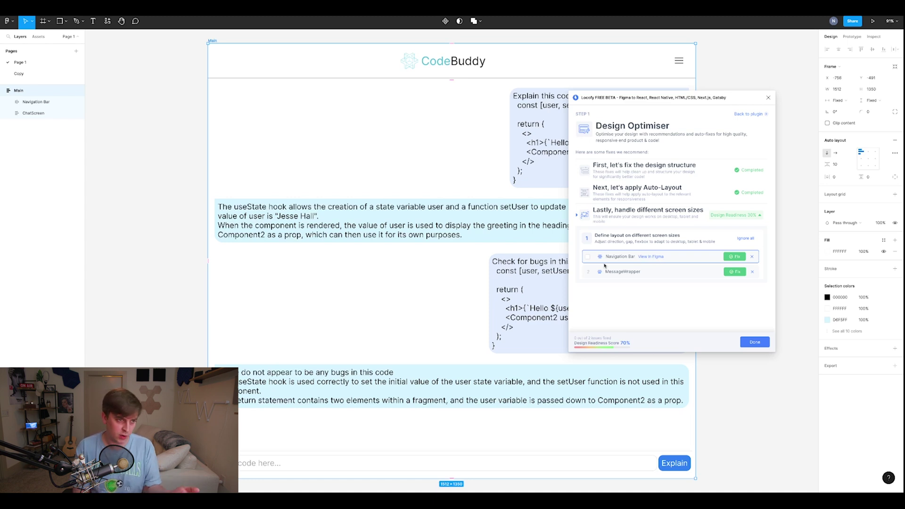
{"action": "left_click", "coordinate": [736, 257]}
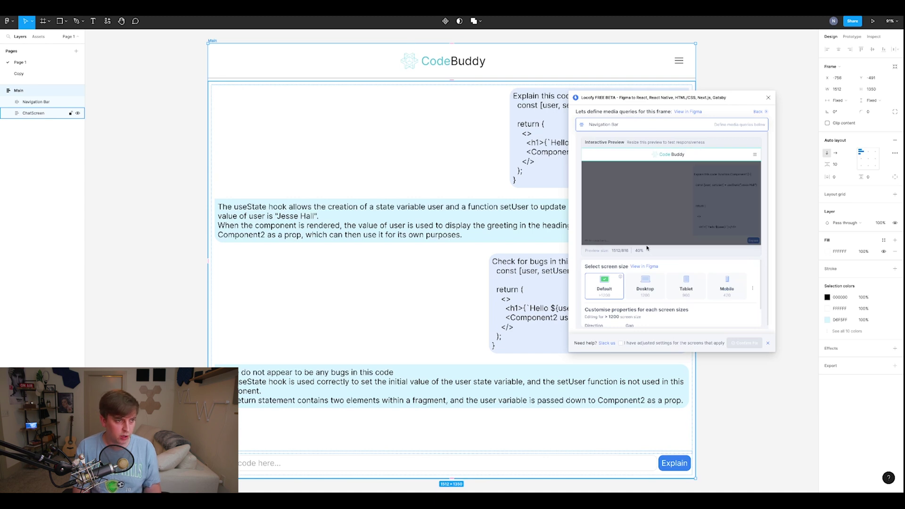
{"action": "left_click", "coordinate": [644, 293]}
{"action": "left_click", "coordinate": [684, 292]}
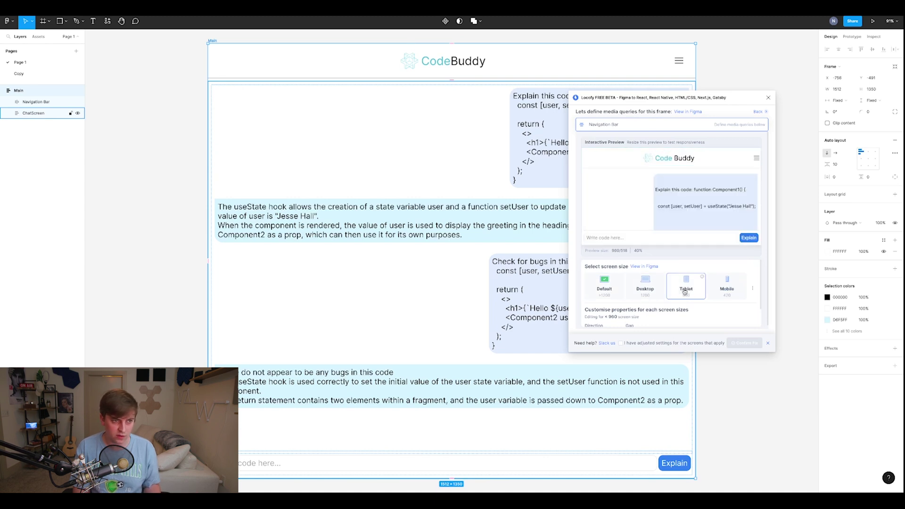
{"action": "left_click", "coordinate": [727, 290]}
{"action": "left_click", "coordinate": [603, 290]}
{"action": "left_click", "coordinate": [634, 291]}
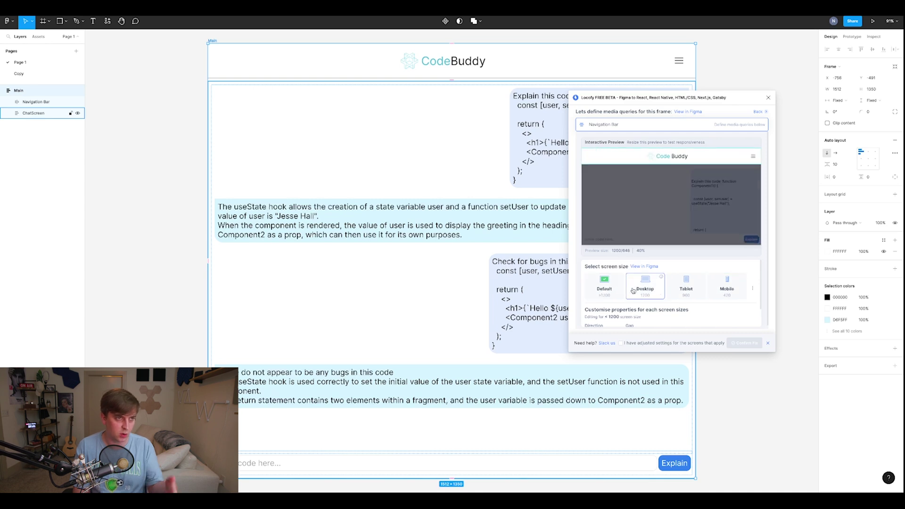
{"action": "left_click", "coordinate": [696, 286]}
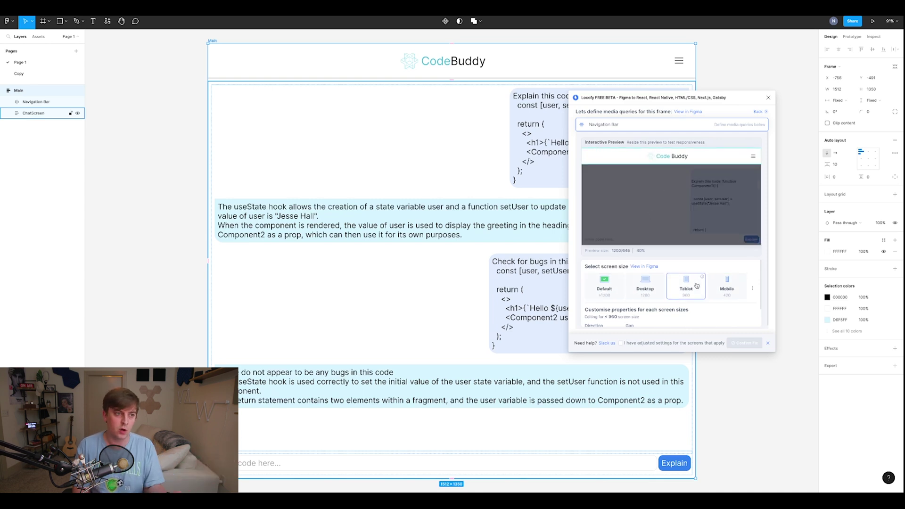
{"action": "left_click", "coordinate": [737, 286]}
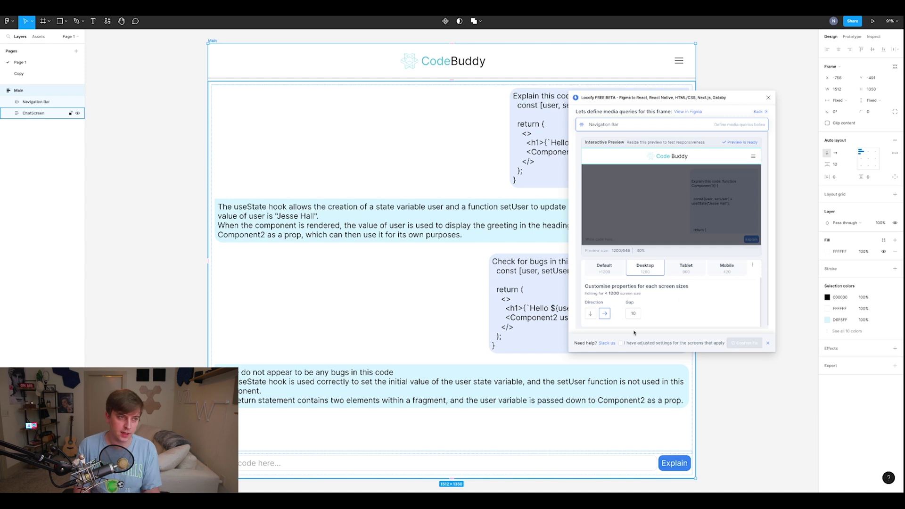
{"action": "left_click", "coordinate": [592, 314]}
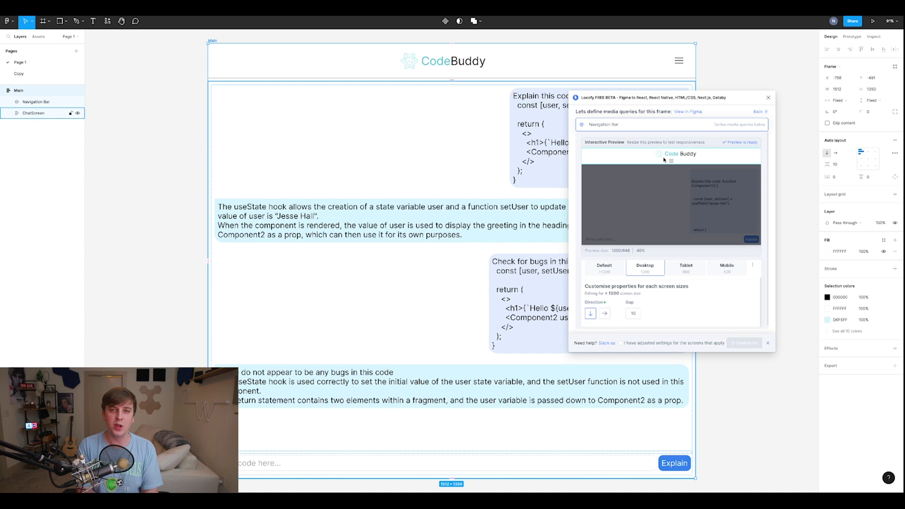
{"action": "left_click", "coordinate": [606, 314]}
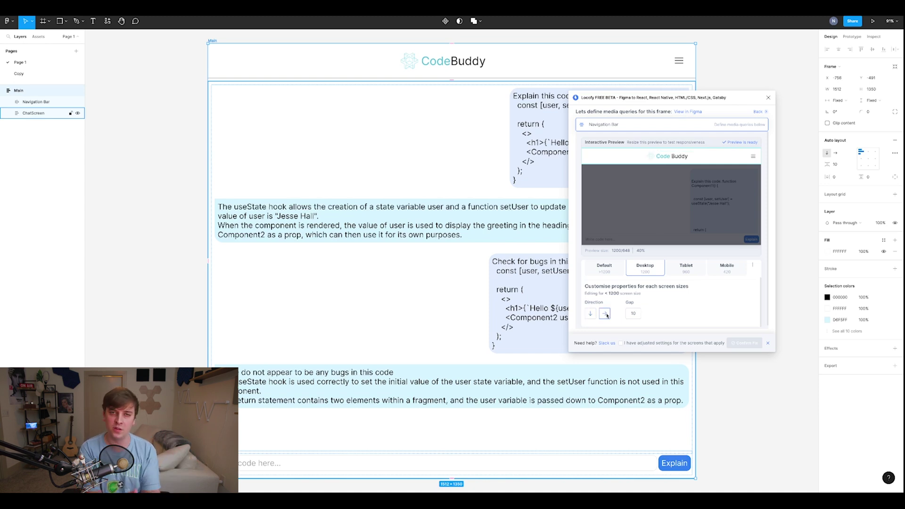
{"action": "left_click", "coordinate": [622, 344]}
{"action": "left_click", "coordinate": [746, 343]}
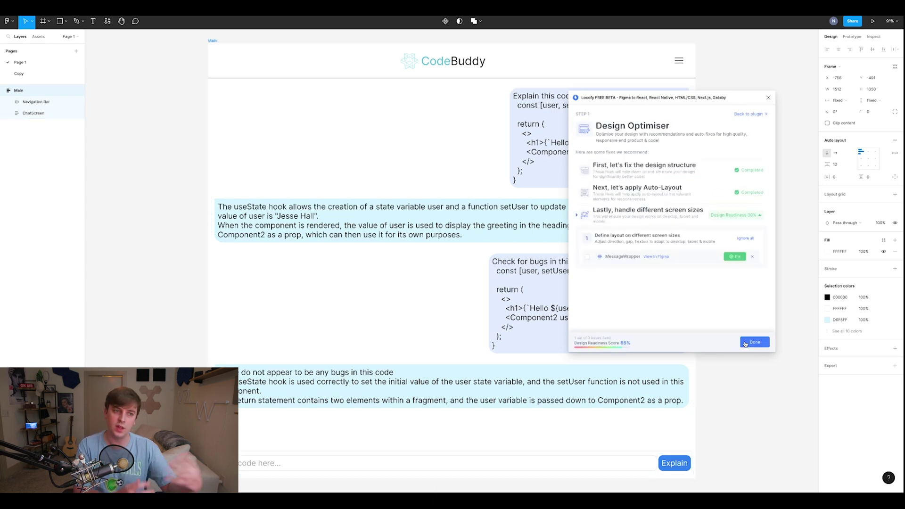
Check MessageWrapper at each screen size, confirm its fix, and finish optimisation at 100% readiness
{"action": "left_click", "coordinate": [742, 257]}
{"action": "left_click", "coordinate": [656, 288]}
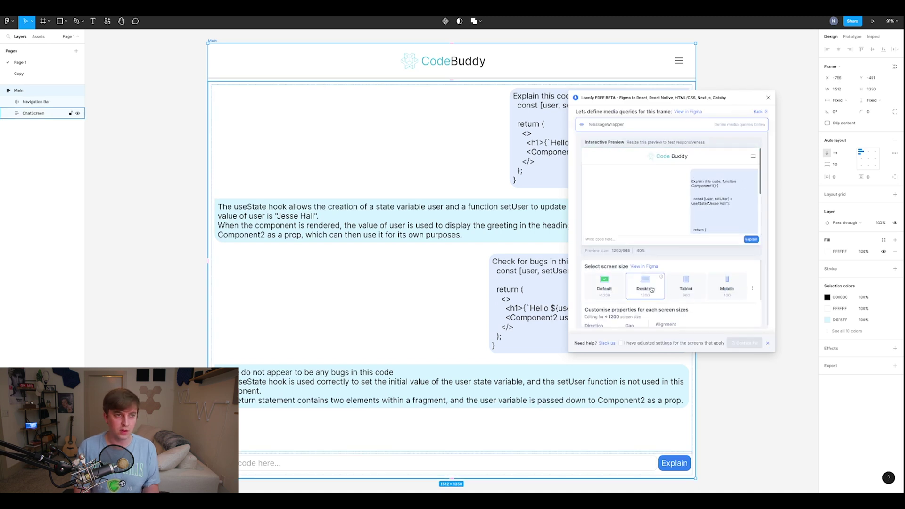
{"action": "left_click", "coordinate": [686, 287]}
{"action": "left_click", "coordinate": [734, 290]}
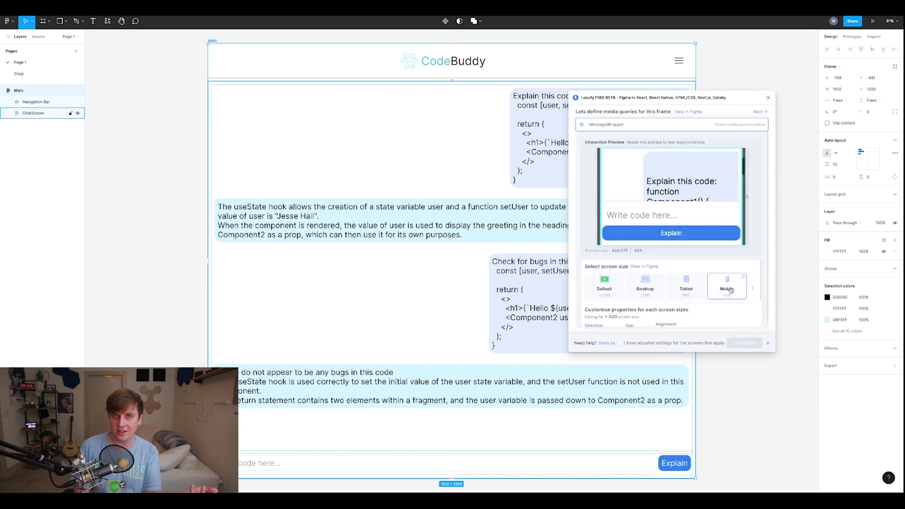
{"action": "left_click", "coordinate": [606, 295]}
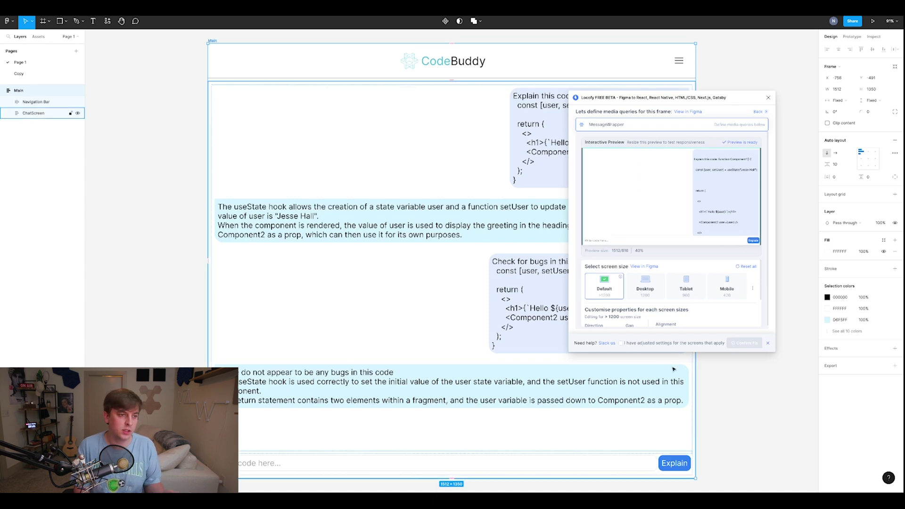
{"action": "left_click", "coordinate": [620, 343]}
{"action": "left_click", "coordinate": [735, 344]}
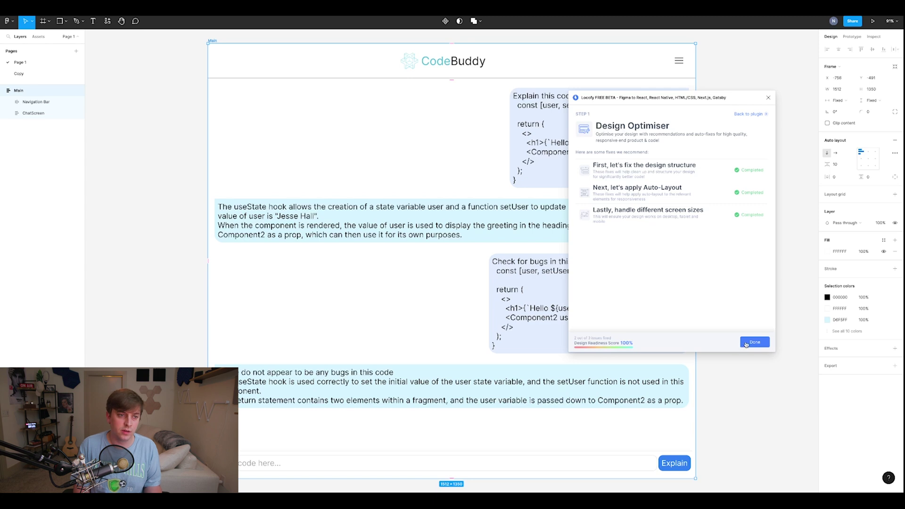
{"action": "left_click", "coordinate": [744, 343]}
{"action": "left_click_drag", "start_coordinate": [618, 94], "coordinate": [727, 97]}
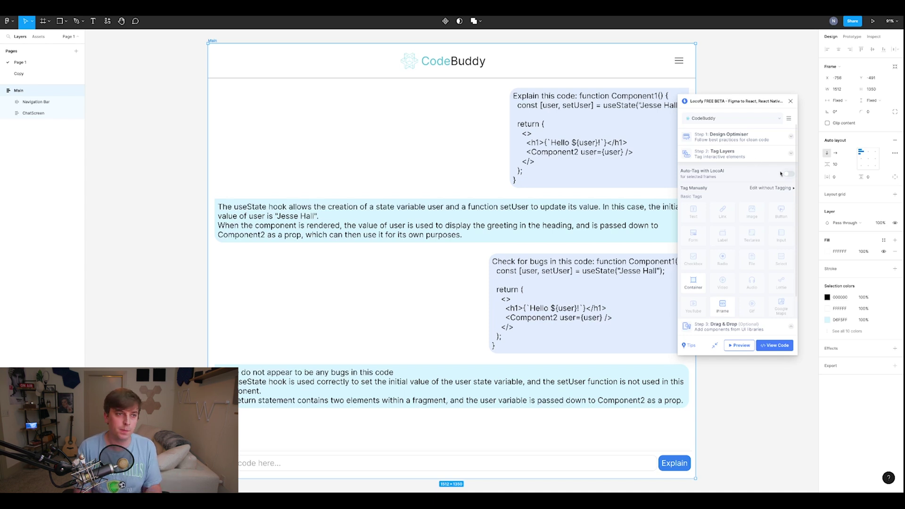
Select the message input box layer for tagging
{"action": "left_click", "coordinate": [470, 468]}
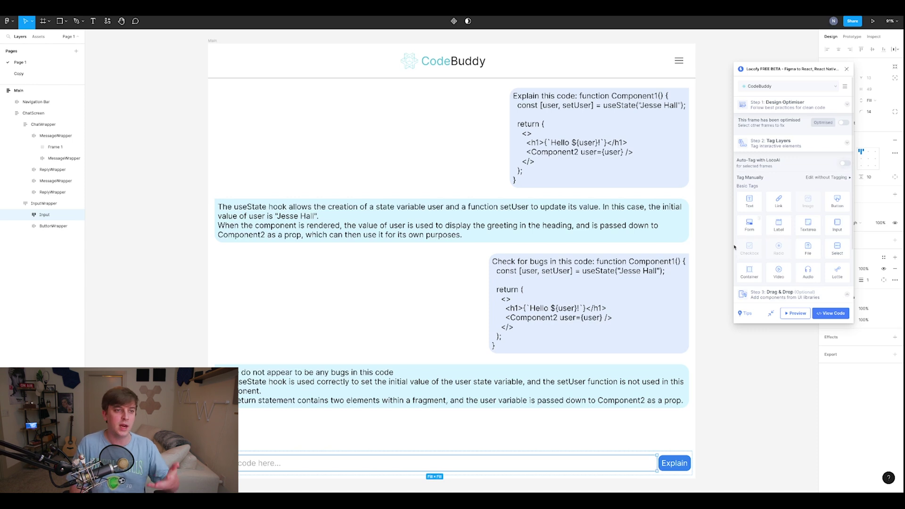
Tag the message box as an Input with no UI library
{"action": "left_click", "coordinate": [838, 228]}
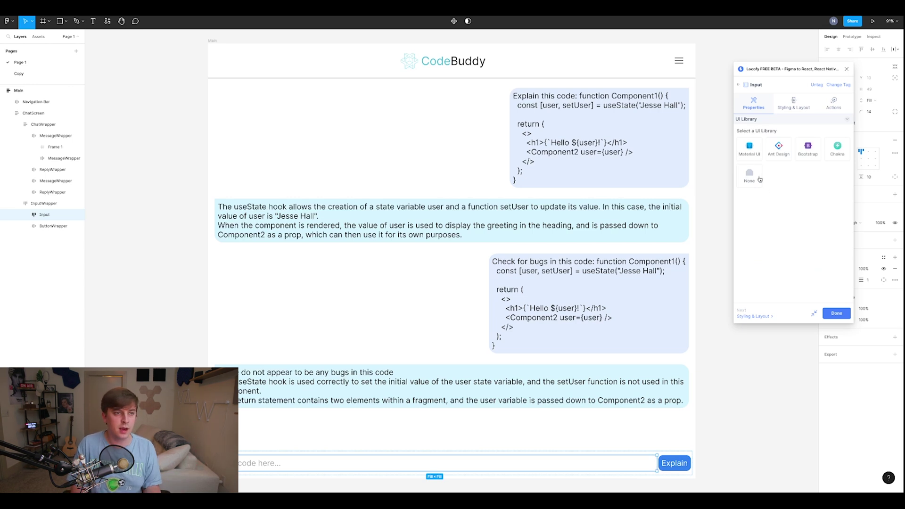
{"action": "left_click", "coordinate": [750, 177]}
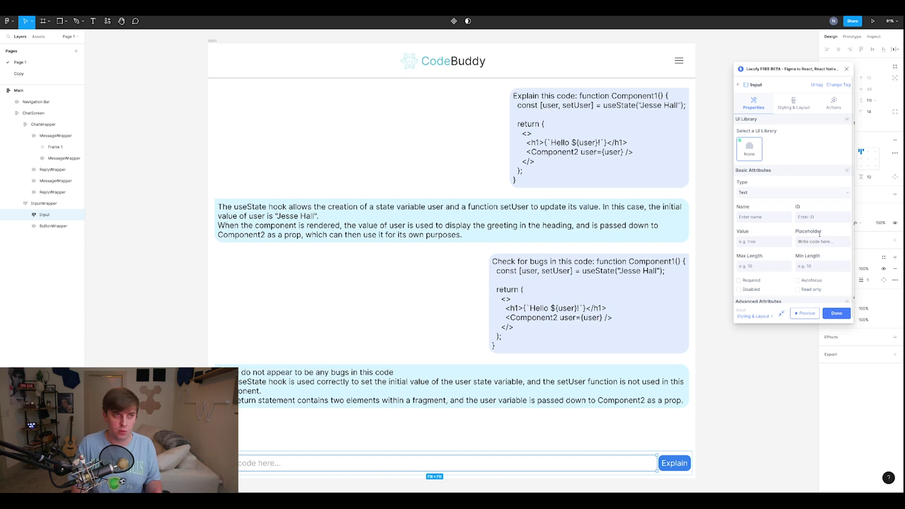
{"action": "left_click", "coordinate": [838, 314]}
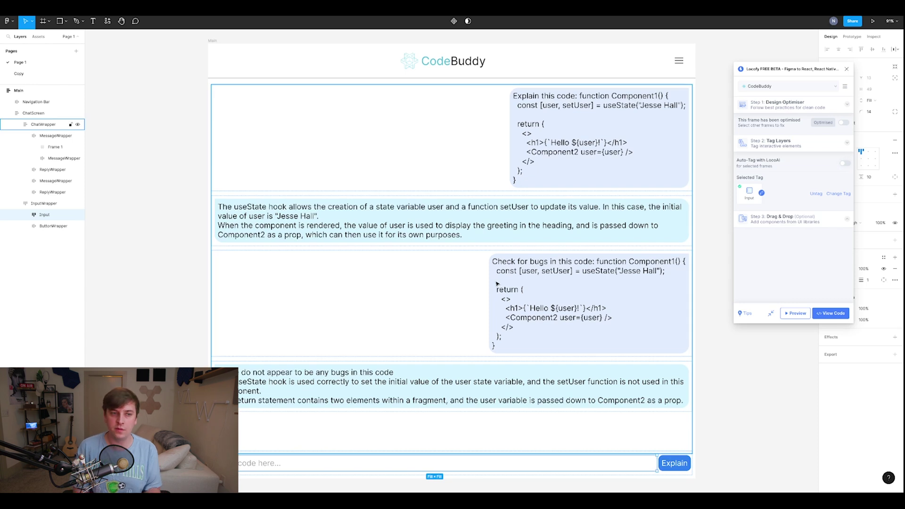
Tag the Explain button's ButtonWrapper as a Button with no UI library
{"action": "key", "text": "Tab"}
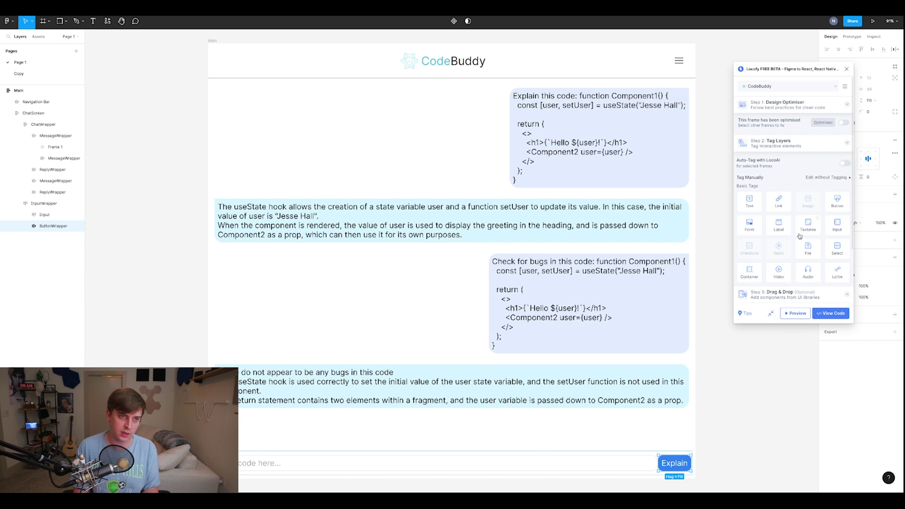
{"action": "left_click", "coordinate": [836, 206]}
{"action": "left_click", "coordinate": [748, 175]}
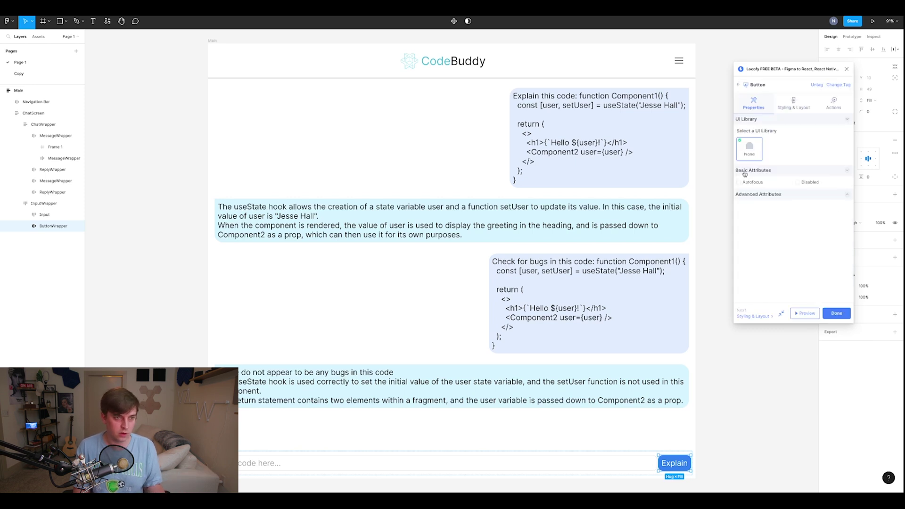
{"action": "left_click", "coordinate": [839, 315]}
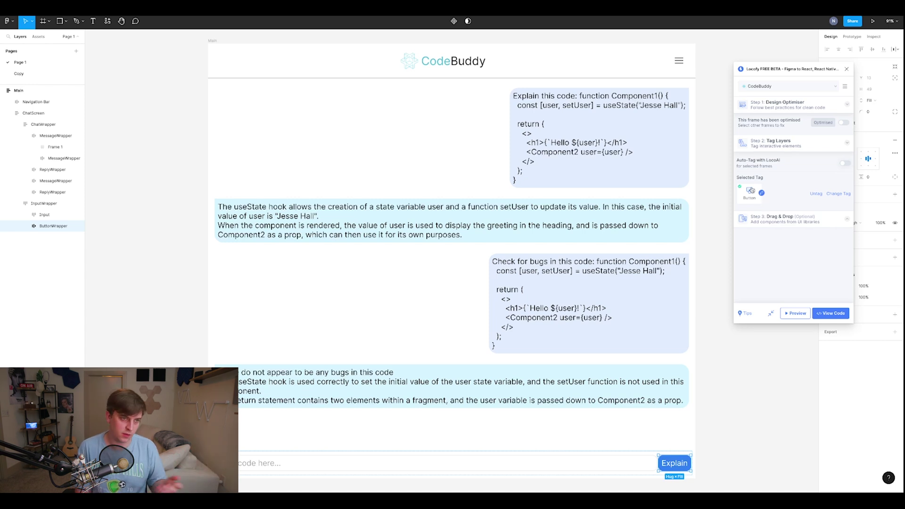
Try the chat input and Explain button in Locofy's live preview, then close the preview
{"action": "left_click", "coordinate": [796, 313]}
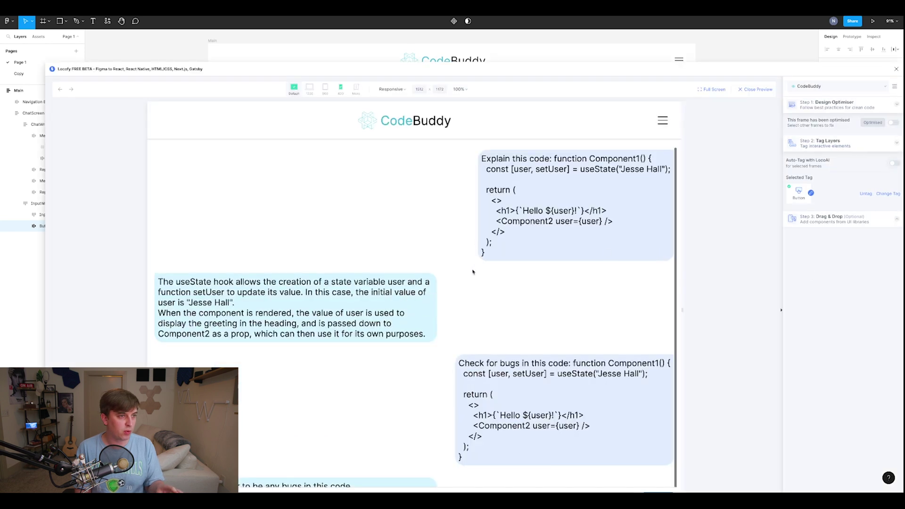
{"action": "scroll", "coordinate": [634, 271], "scroll_direction": "down", "scroll_amount": 2}
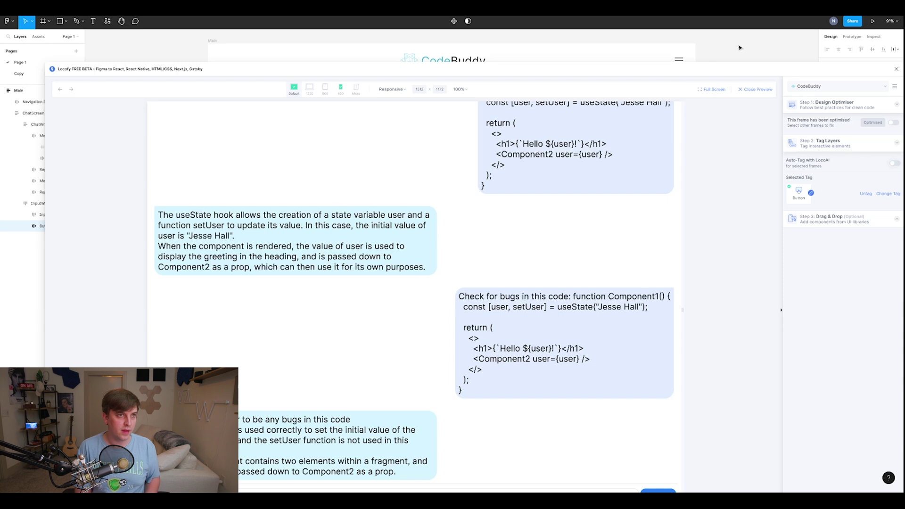
{"action": "left_click_drag", "start_coordinate": [702, 64], "coordinate": [695, 45]}
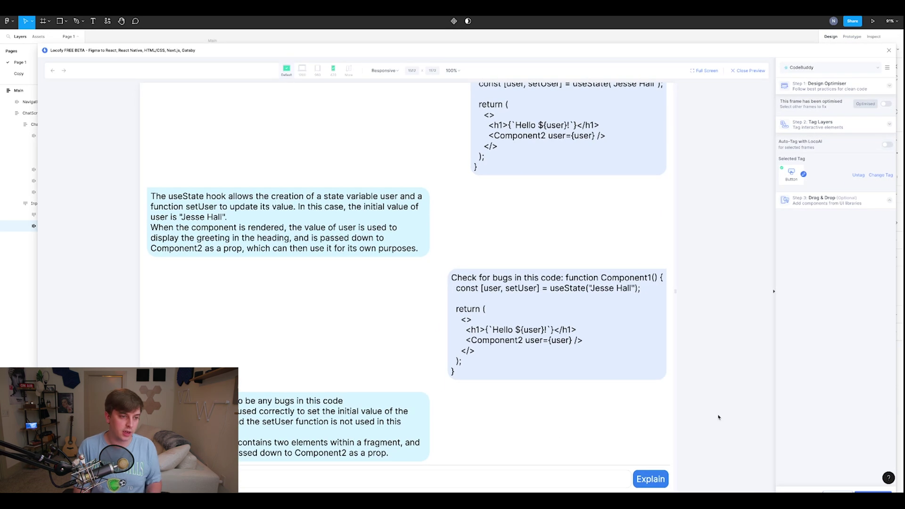
{"action": "left_click", "coordinate": [481, 474]}
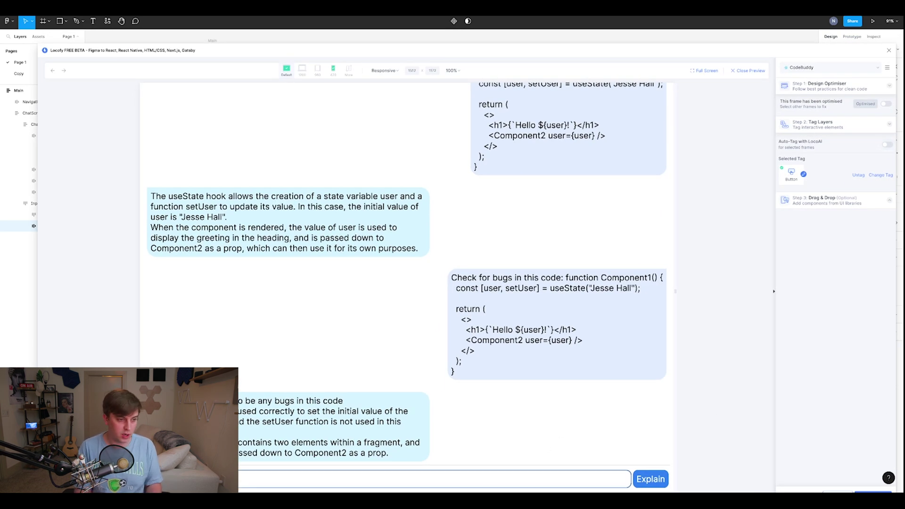
{"action": "left_click", "coordinate": [645, 479]}
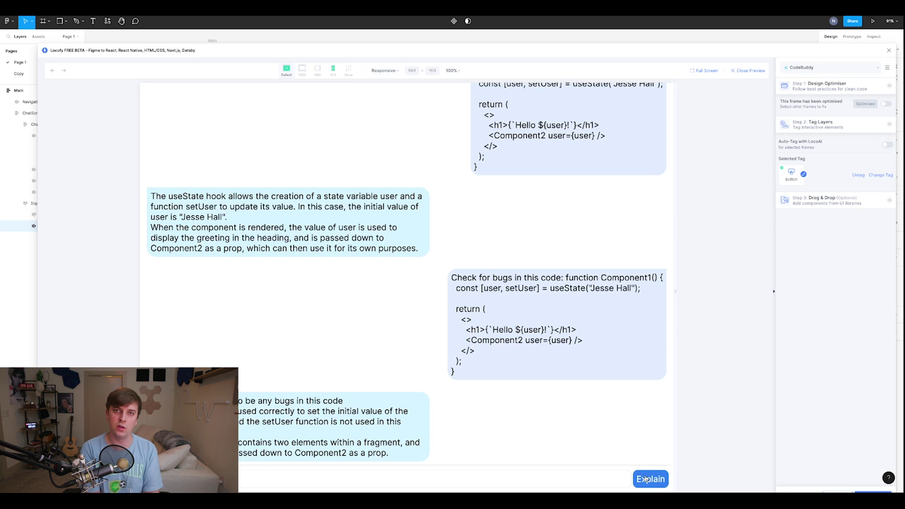
{"action": "left_click", "coordinate": [749, 71]}
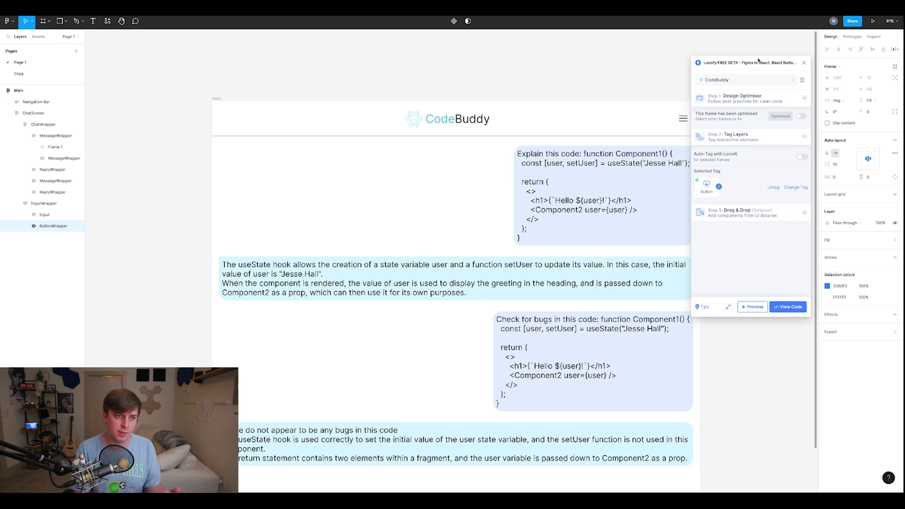
{"action": "left_click", "coordinate": [776, 217]}
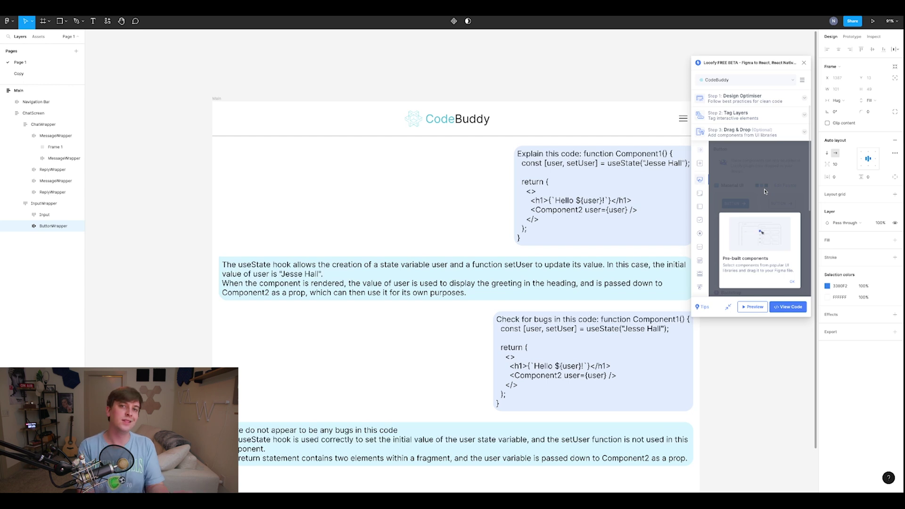
{"action": "left_click", "coordinate": [779, 216]}
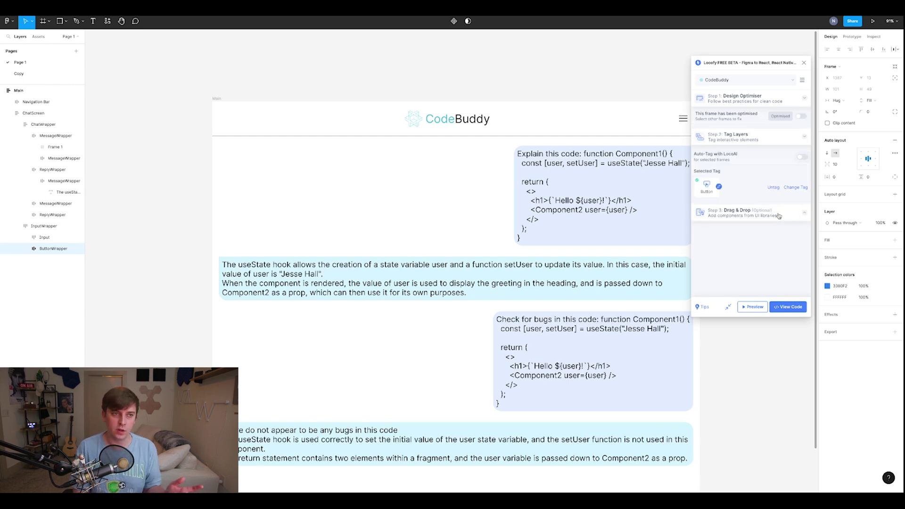
{"action": "left_click", "coordinate": [779, 216]}
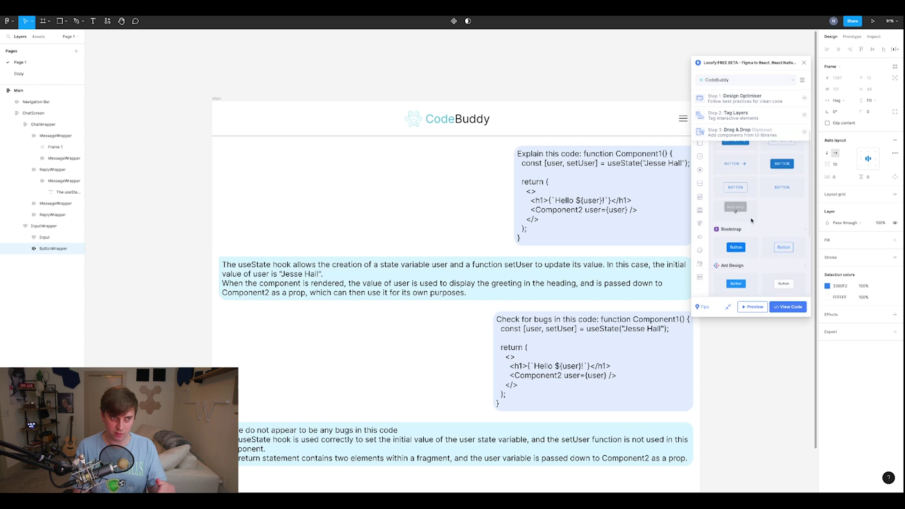
{"action": "scroll", "coordinate": [752, 222], "scroll_direction": "down", "scroll_amount": 5}
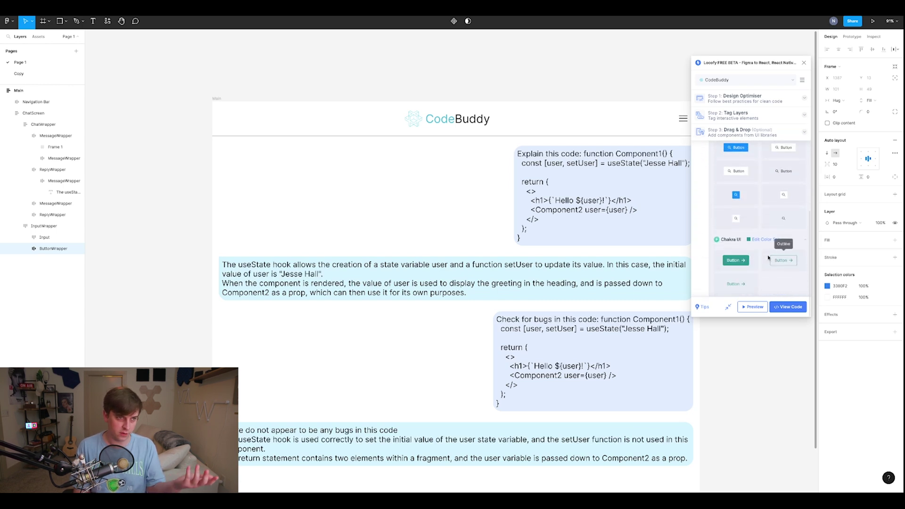
{"action": "scroll", "coordinate": [767, 251], "scroll_direction": "up", "scroll_amount": 1}
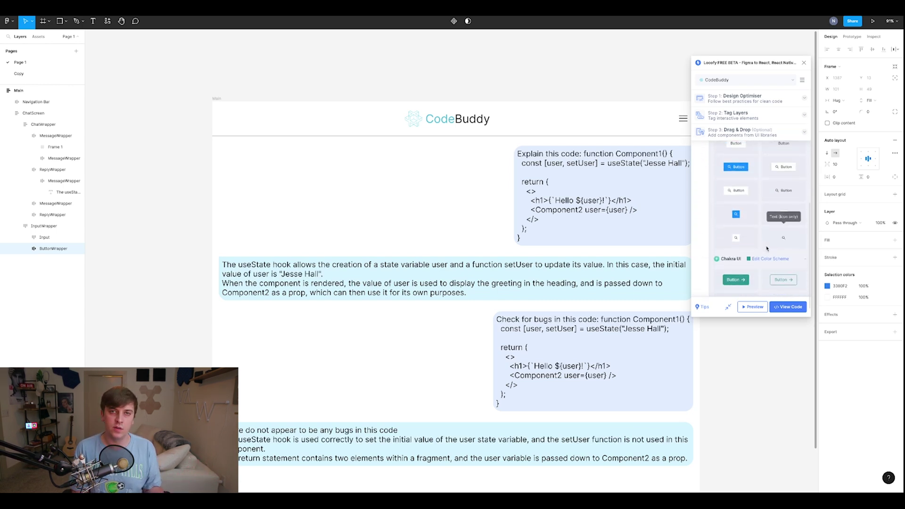
{"action": "left_click", "coordinate": [767, 249]}
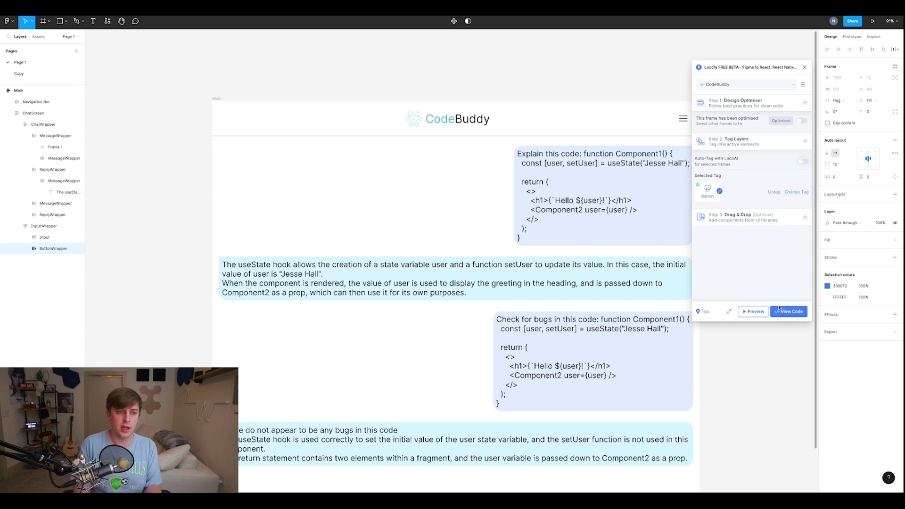
Send all frames to Locofy Builder through View Code and continue the sync
{"action": "left_click", "coordinate": [780, 311]}
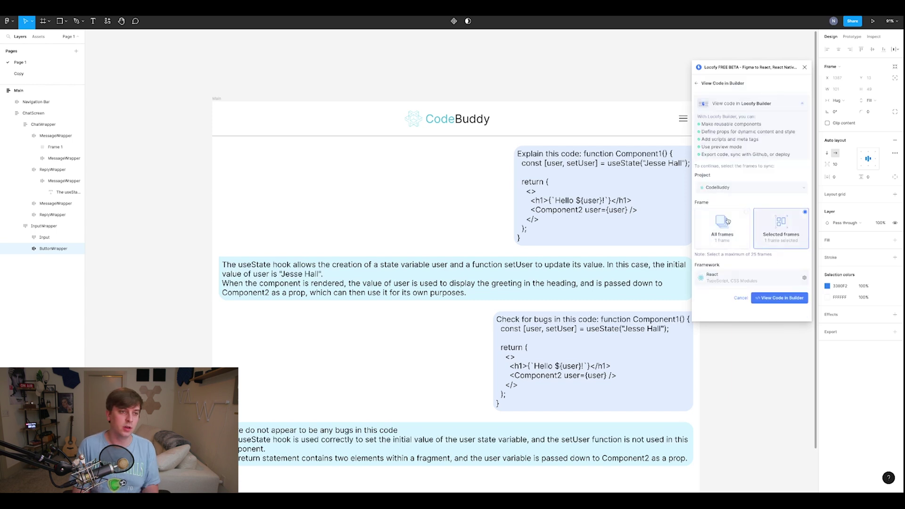
{"action": "left_click", "coordinate": [721, 237]}
{"action": "left_click", "coordinate": [780, 298]}
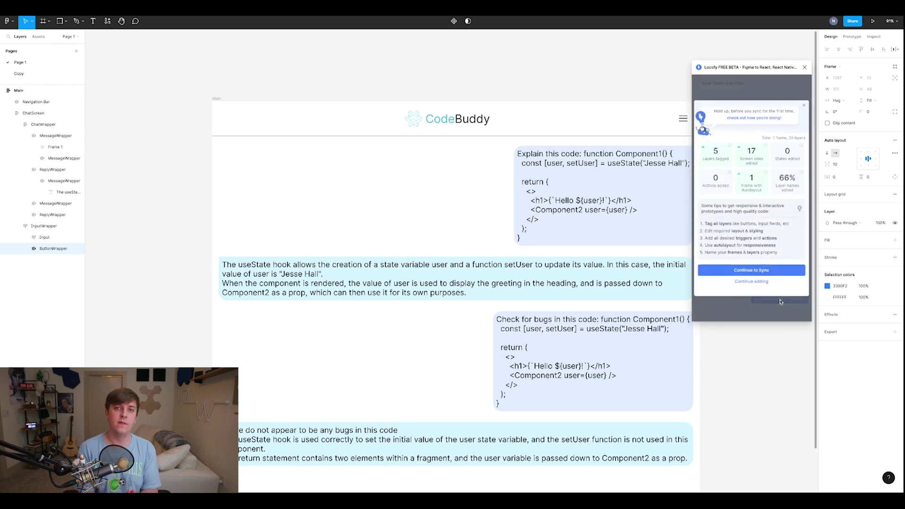
{"action": "left_click", "coordinate": [759, 271]}
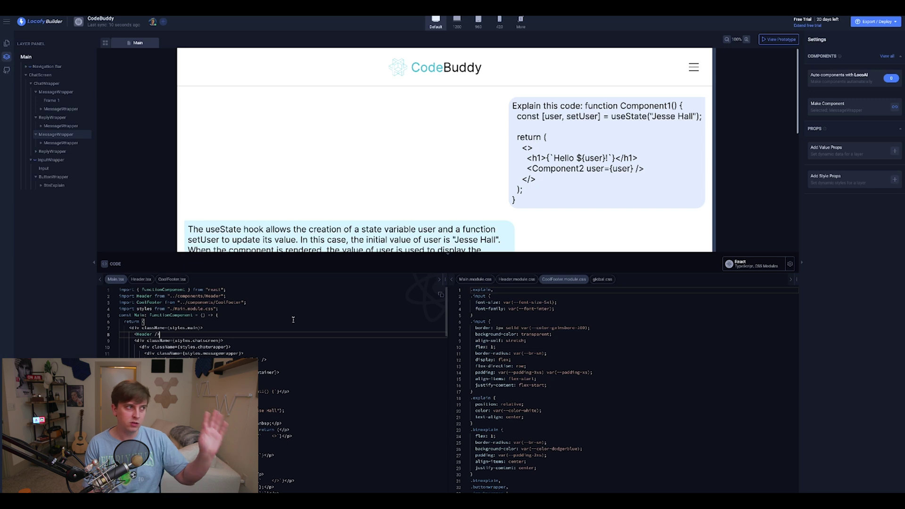
{"action": "left_click", "coordinate": [58, 118]}
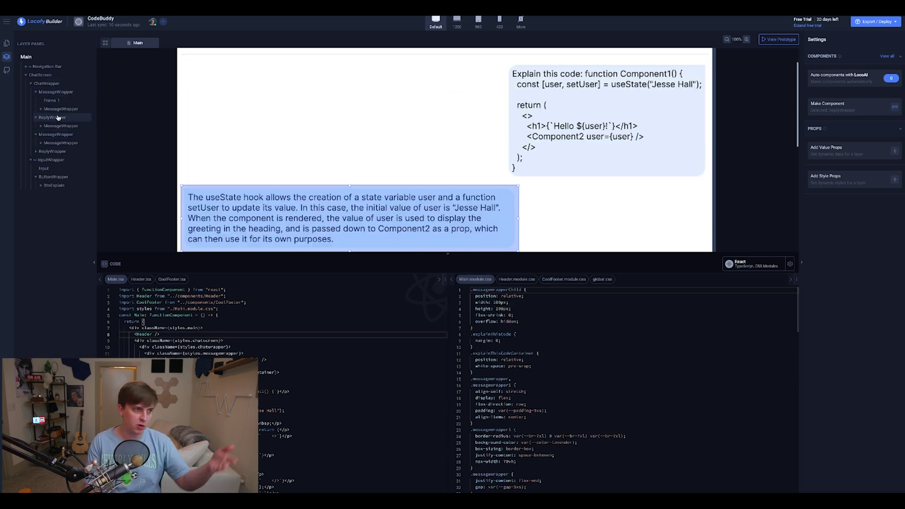
{"action": "key", "text": "Up"}
{"action": "key", "text": "Up"}
{"action": "key", "text": "Up"}
{"action": "key", "text": "Up"}
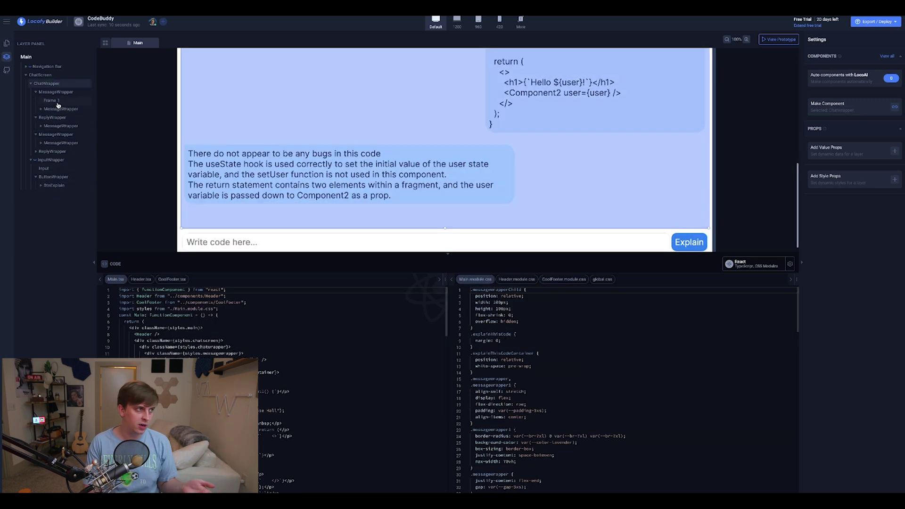
{"action": "key", "text": "Up"}
{"action": "key", "text": "Up"}
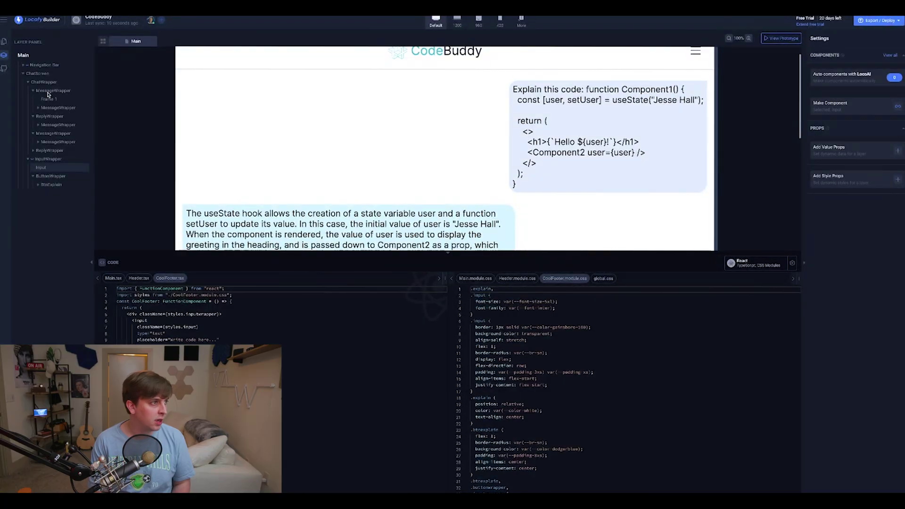
{"action": "left_click", "coordinate": [39, 105]}
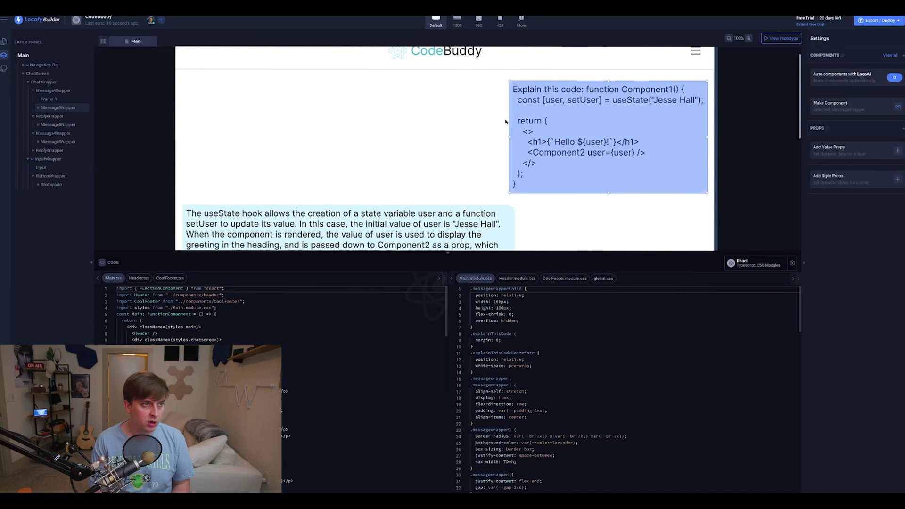
Make the message bubble a MessageWrapper component with its 'Explain this code' text as prop 'message'
{"action": "left_click", "coordinate": [899, 109]}
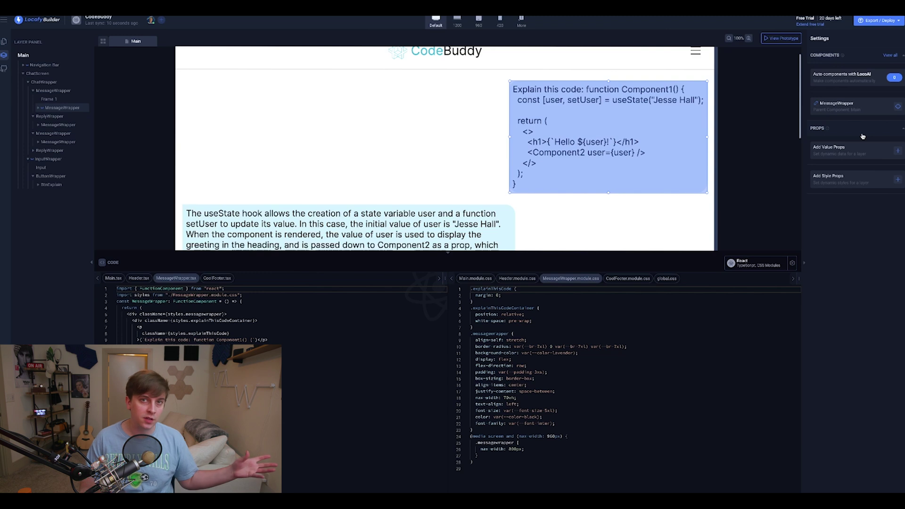
{"action": "left_click", "coordinate": [898, 152]}
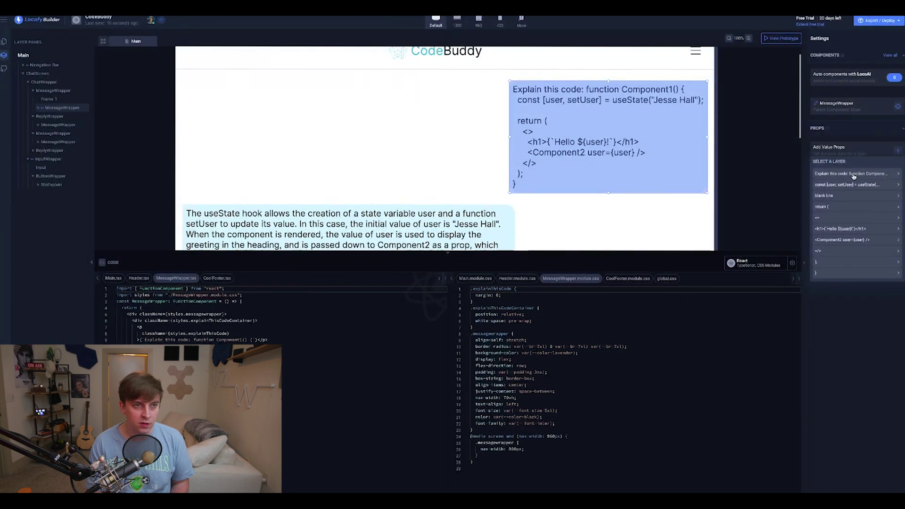
{"action": "left_click", "coordinate": [852, 175]}
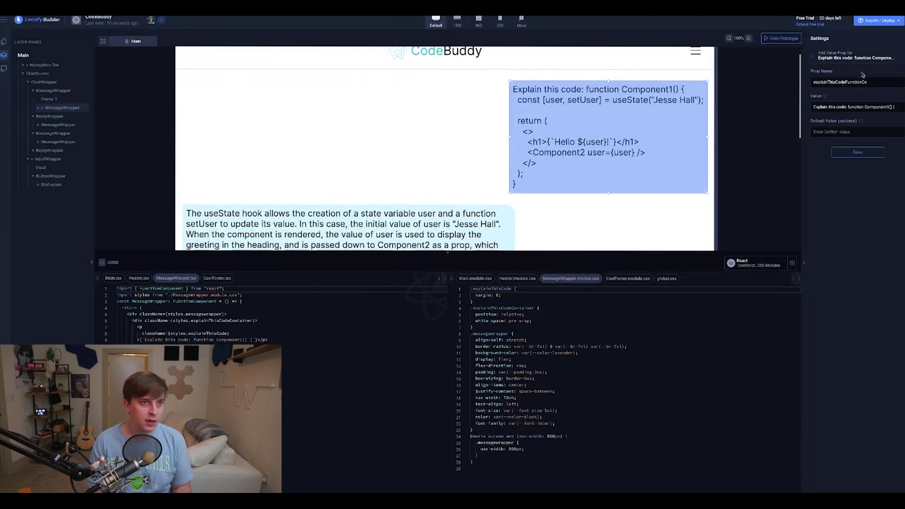
{"action": "double_click", "coordinate": [875, 81]}
{"action": "type", "text": "message"}
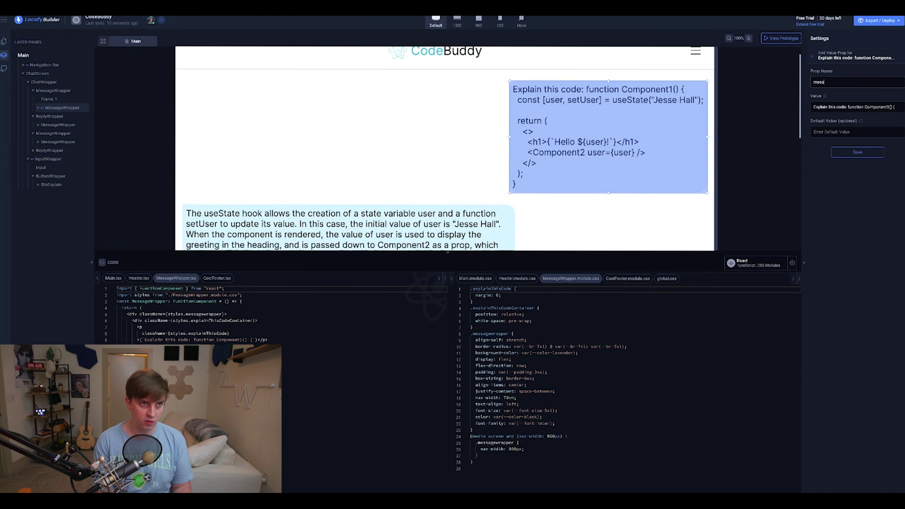
{"action": "left_click", "coordinate": [867, 153]}
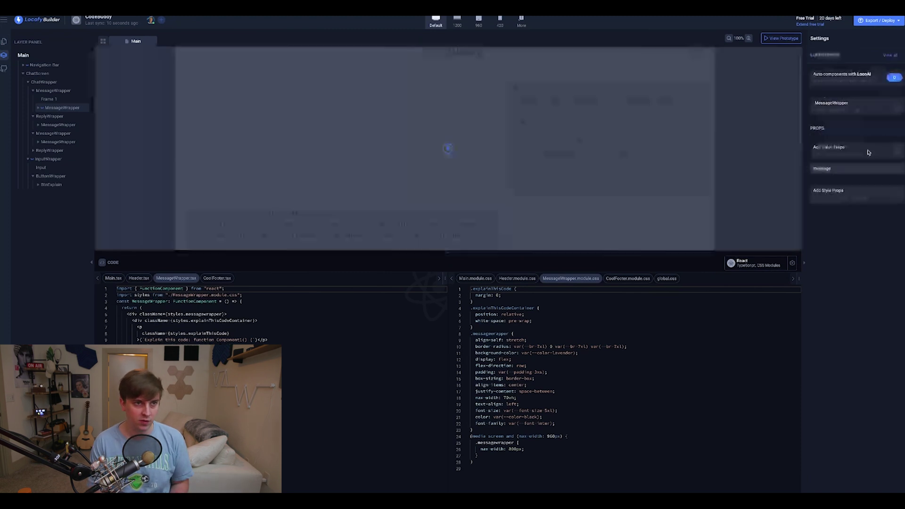
{"action": "left_click", "coordinate": [364, 218]}
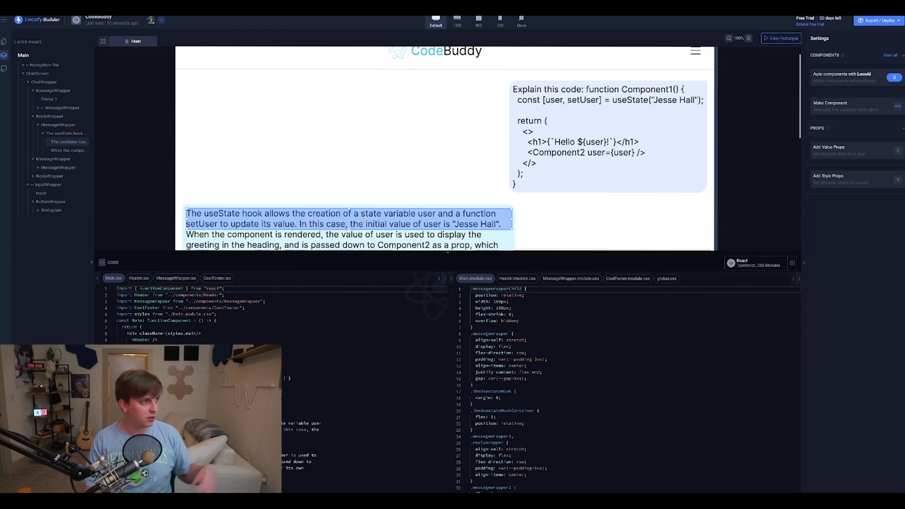
Create the ReplyWrapper component with its useState explanation text as value prop 'reply'
{"action": "left_click", "coordinate": [52, 117]}
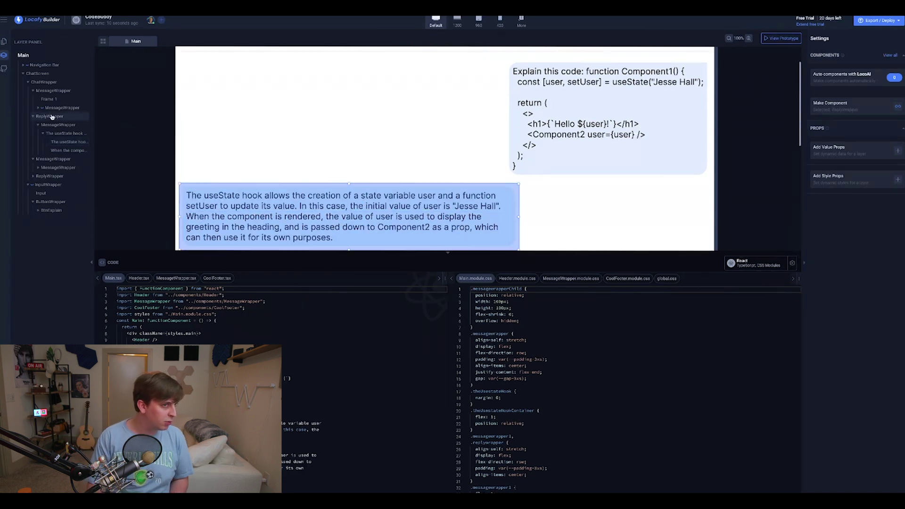
{"action": "left_click", "coordinate": [892, 112]}
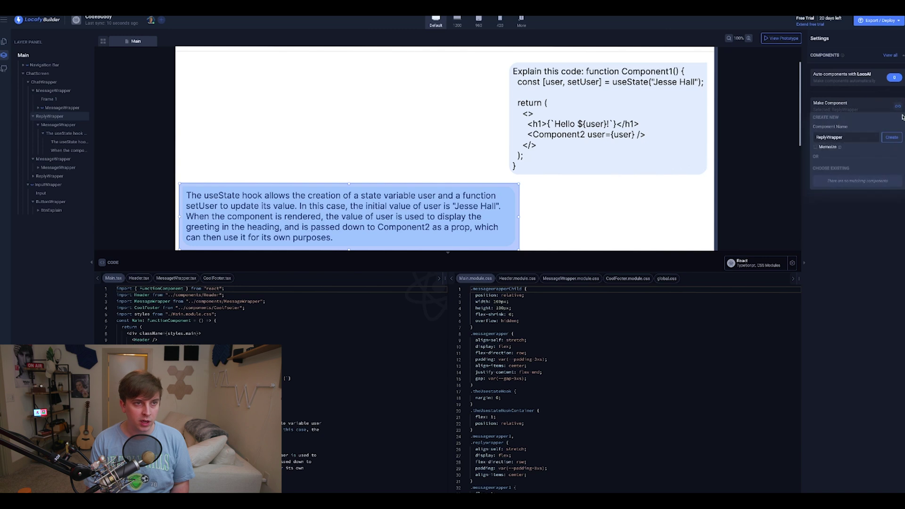
{"action": "left_click", "coordinate": [890, 144]}
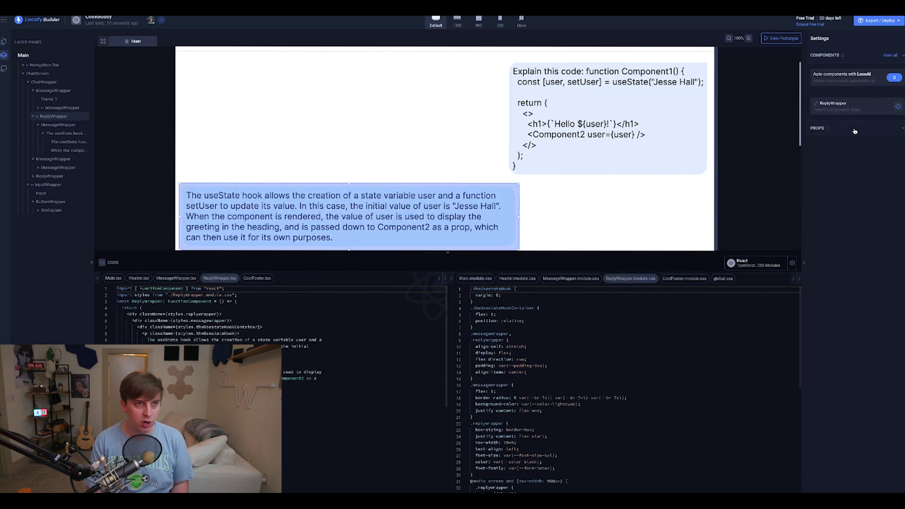
{"action": "left_click", "coordinate": [898, 150]}
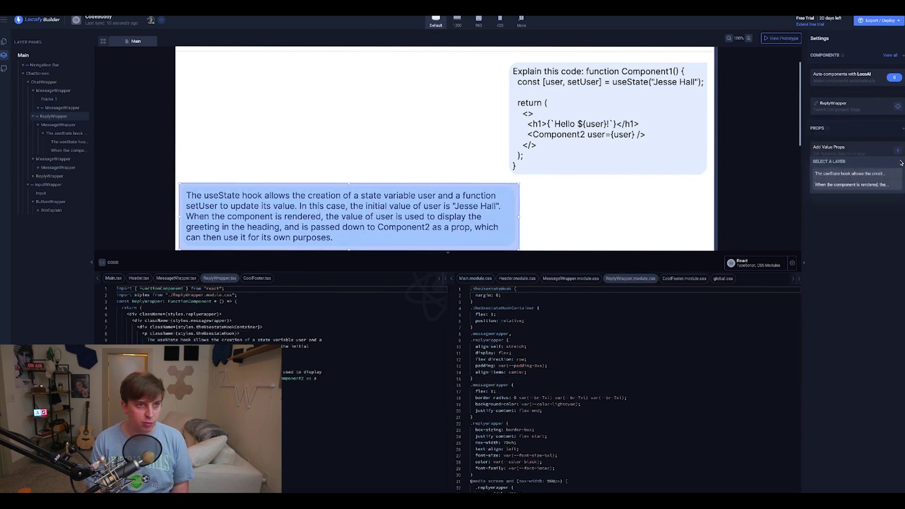
{"action": "left_click", "coordinate": [836, 174]}
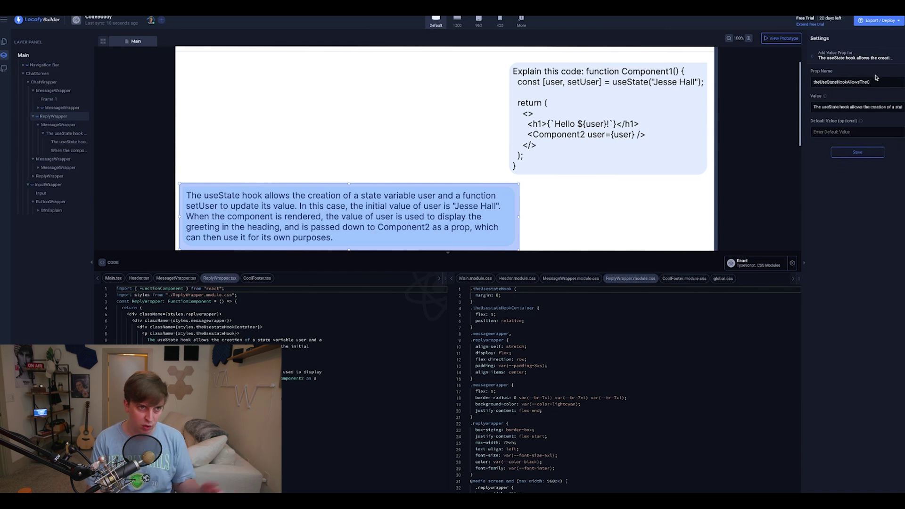
{"action": "left_click_drag", "start_coordinate": [876, 81], "coordinate": [792, 83]}
{"action": "type", "text": "reply"}
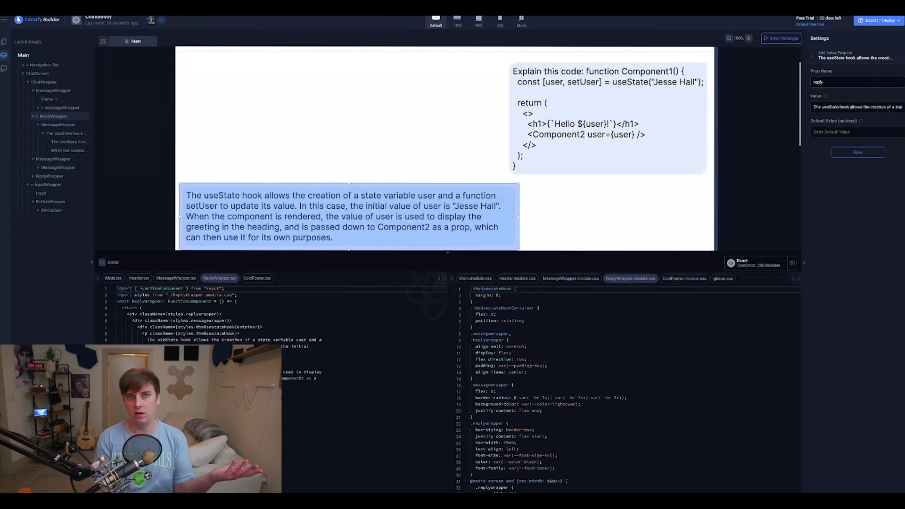
{"action": "key", "text": "Return"}
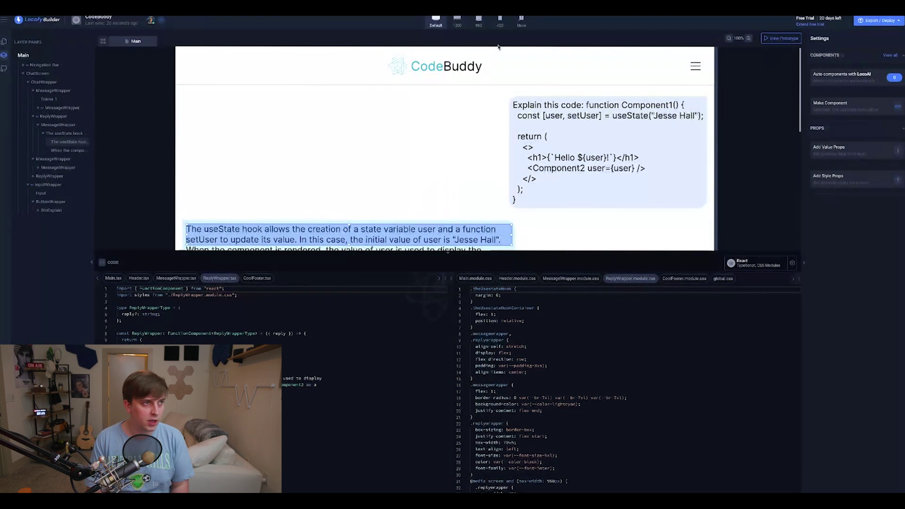
Check the layout at narrower and 420 mobile breakpoints, then return to the default width
{"action": "left_click", "coordinate": [457, 20]}
{"action": "left_click", "coordinate": [501, 20]}
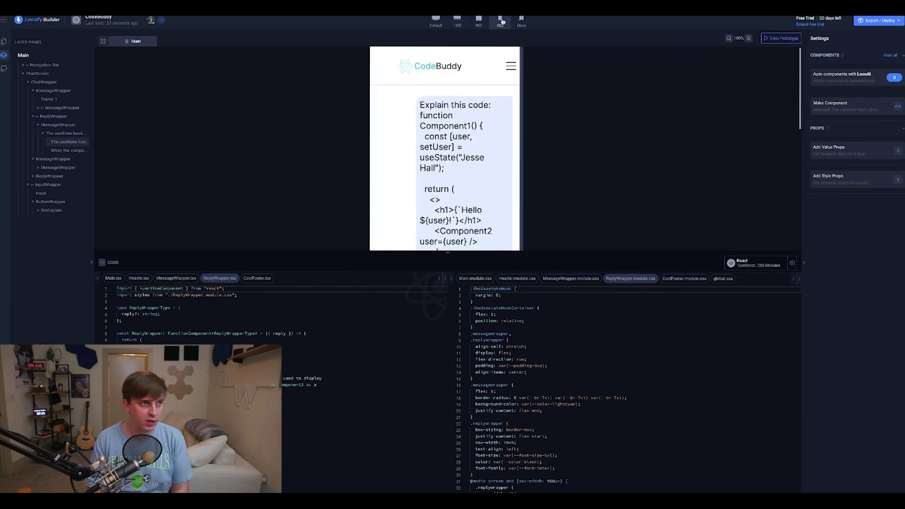
{"action": "left_click", "coordinate": [436, 22]}
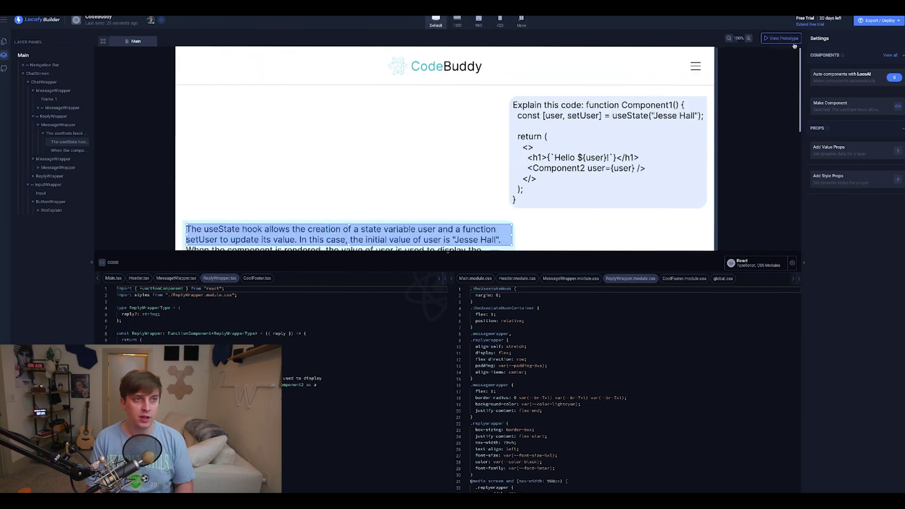
{"action": "left_click", "coordinate": [783, 39]}
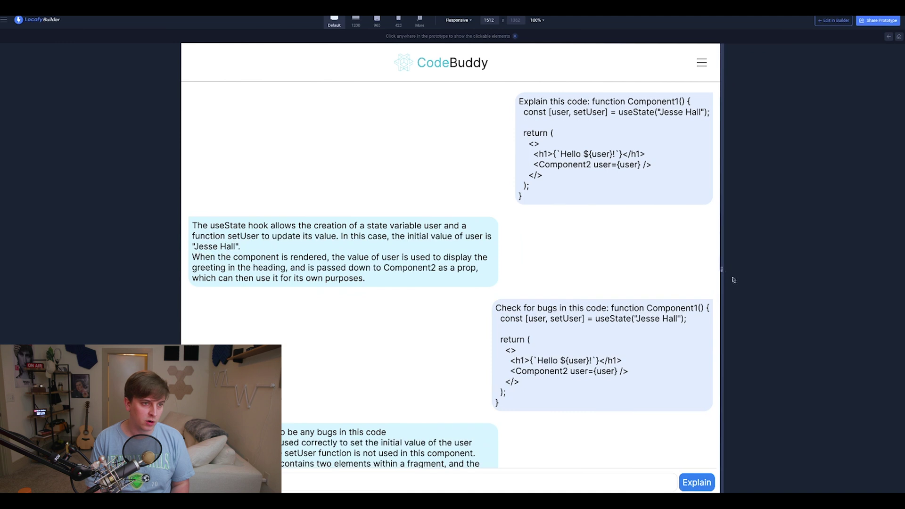
Narrow the prototype to test responsive reflow, then export the whole project as a zip
{"action": "left_click_drag", "start_coordinate": [722, 273], "coordinate": [607, 279]}
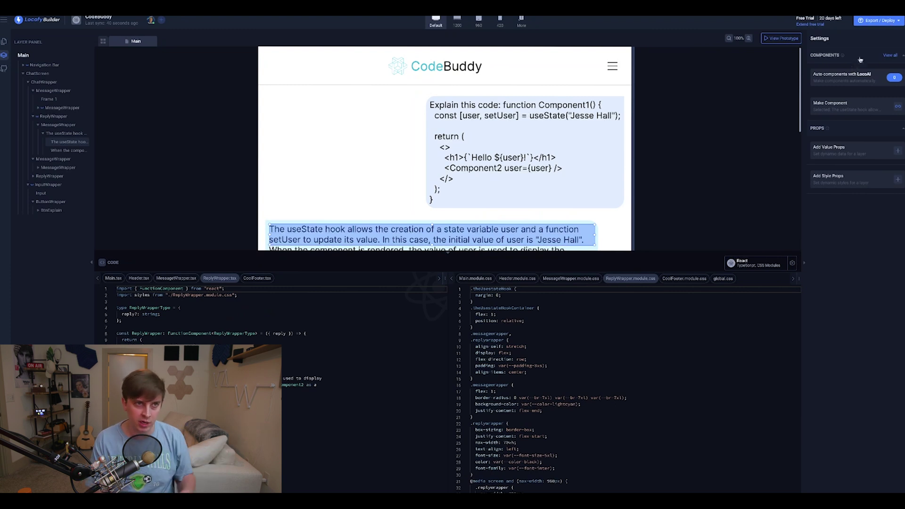
{"action": "left_click", "coordinate": [889, 21]}
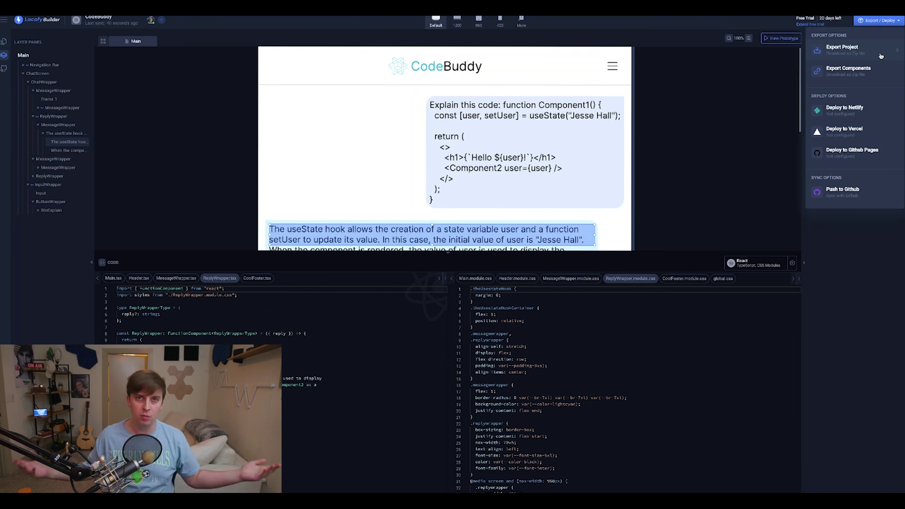
{"action": "left_click", "coordinate": [880, 56]}
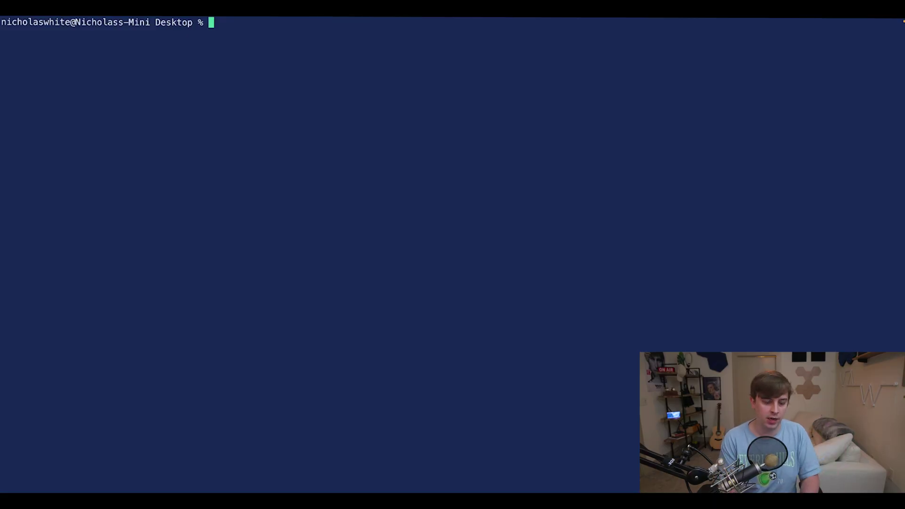
Enter the CodeBuddy folder, open it in VS Code with 'code ./', and run 'yarn install'
{"action": "key", "text": "Return"}
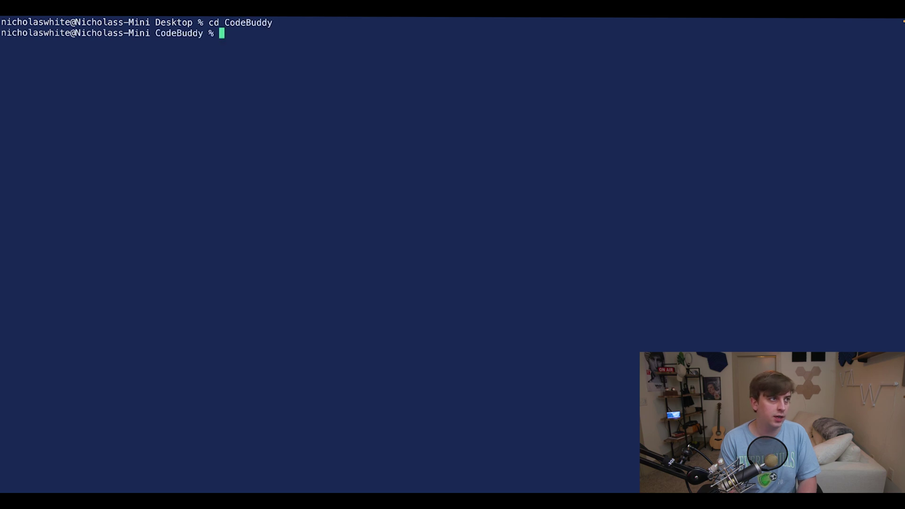
{"action": "type", "text": "code ./"}
{"action": "key", "text": "Return"}
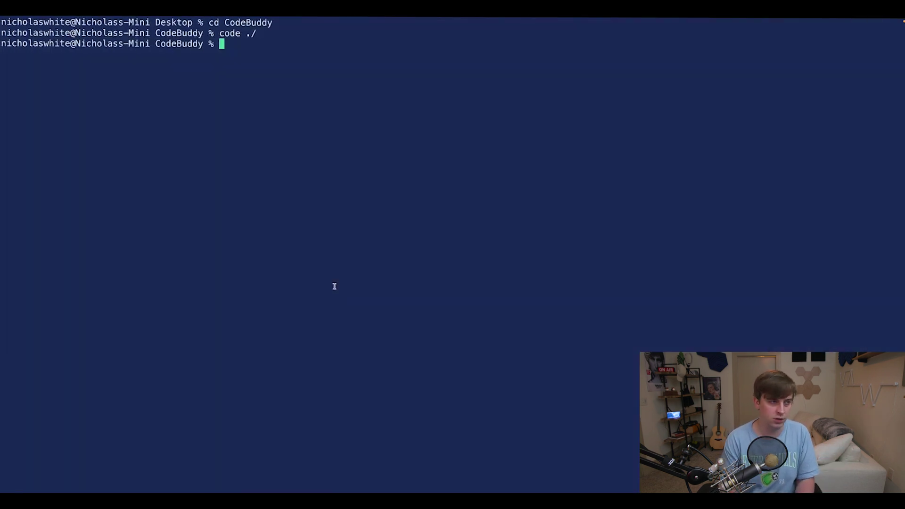
{"action": "type", "text": "yarn install"}
{"action": "key", "text": "Return"}
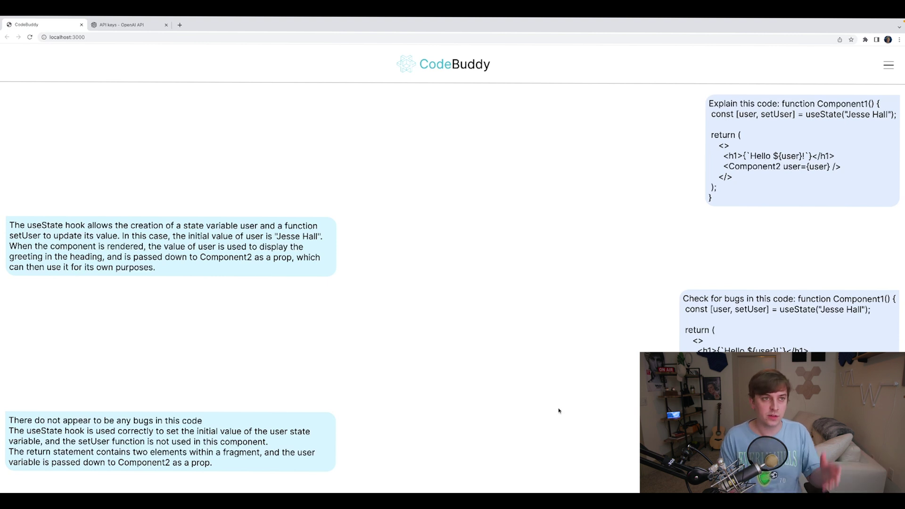
{"action": "key", "text": "super+Tab"}
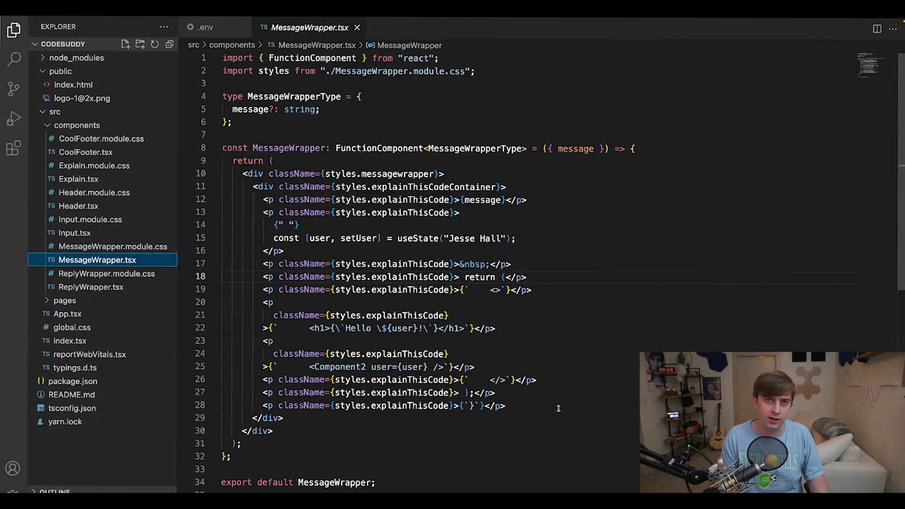
{"action": "key", "text": "super+Tab"}
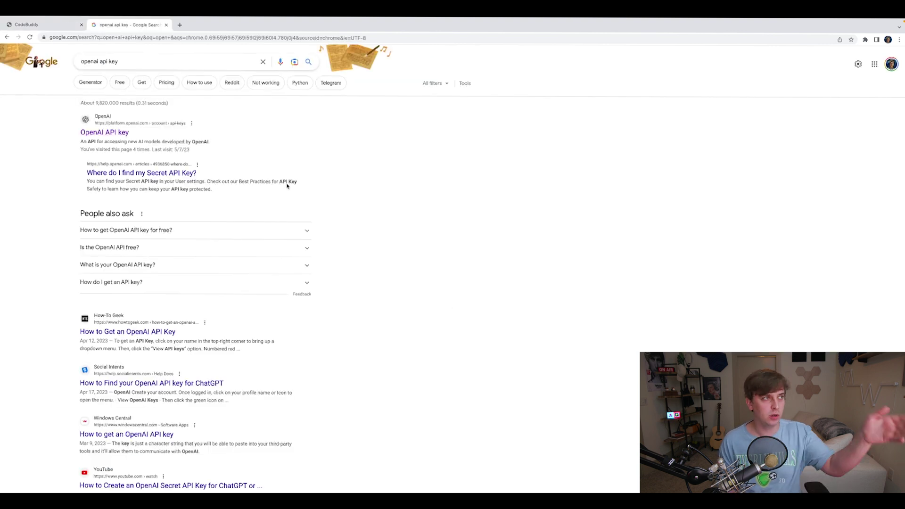
Open OpenAI's API keys page from the Google results for 'openai api key'
{"action": "left_click", "coordinate": [93, 132]}
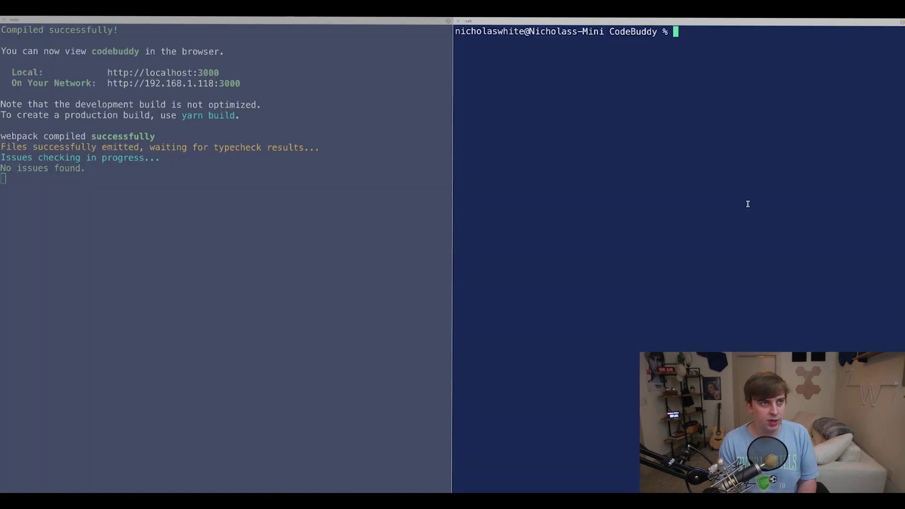
Run touch .env, then set REACT_OPEN_AI_API_KEY to the pasted OpenAI key in .env
{"action": "type", "text": "touch .env"}
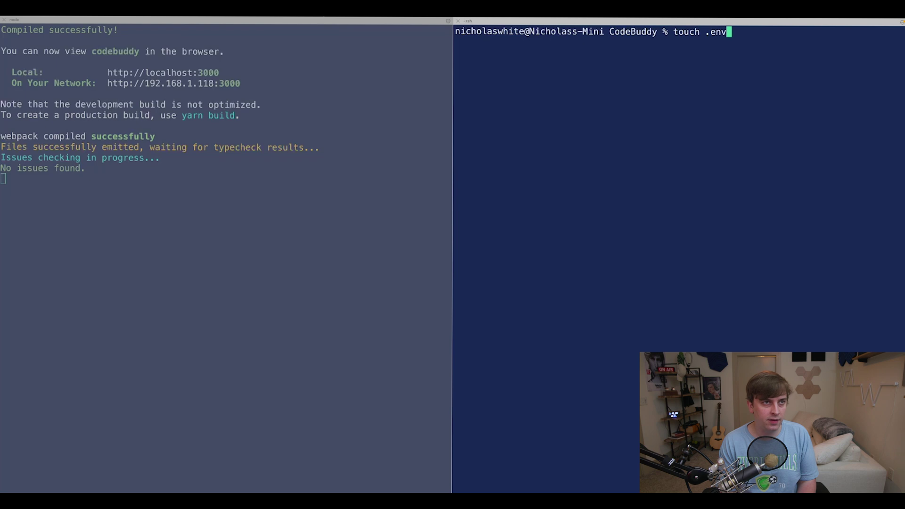
{"action": "key", "text": "Return"}
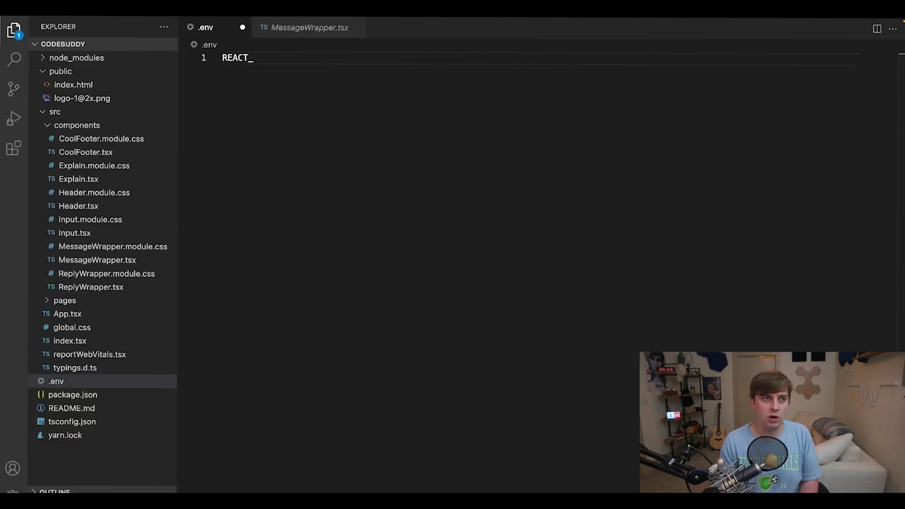
{"action": "type", "text": "OPEN_AI_"}
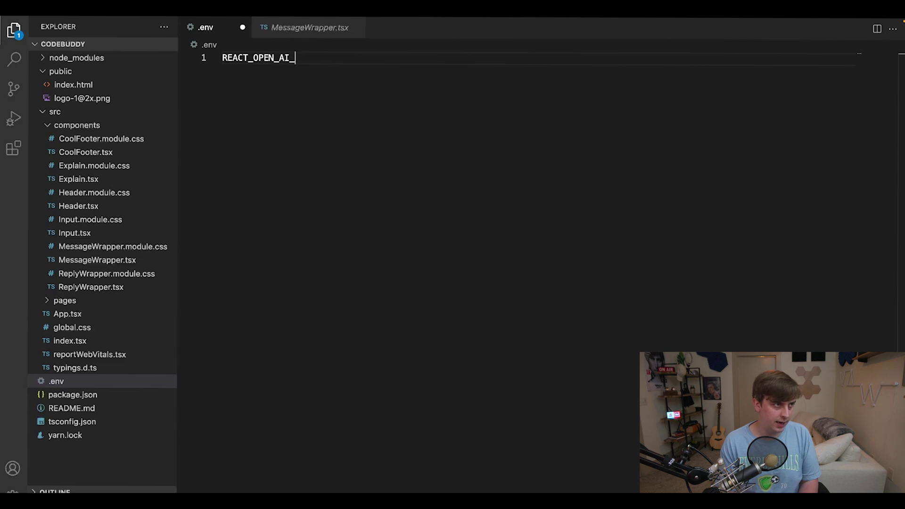
{"action": "type", "text": "API_KEY"}
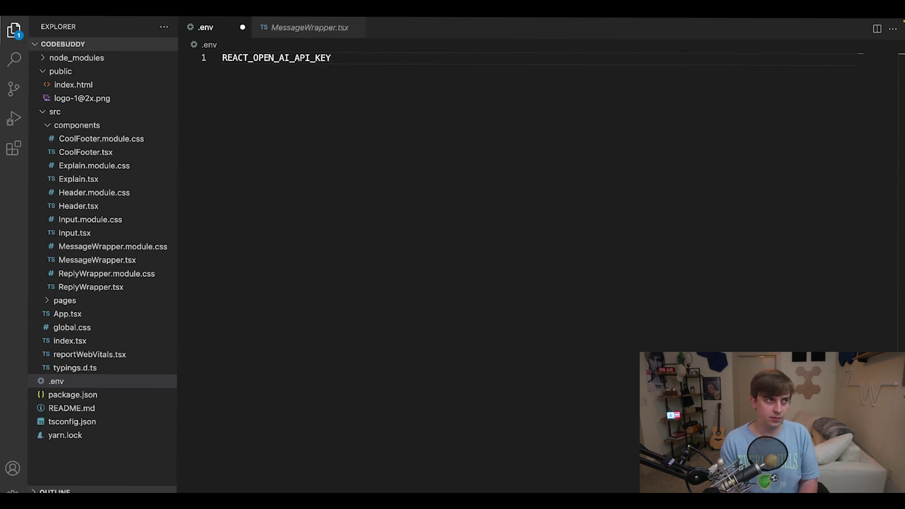
{"action": "type", "text": "="}
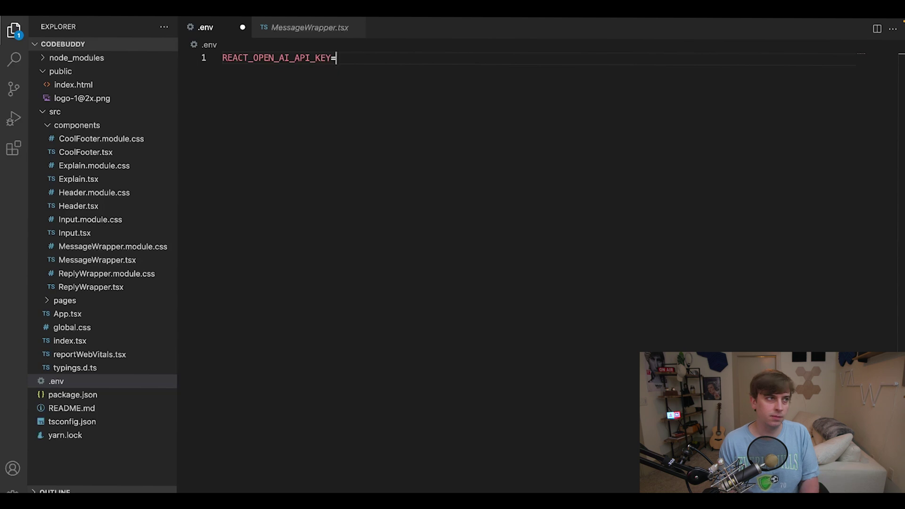
{"action": "key", "text": "ctrl+v"}
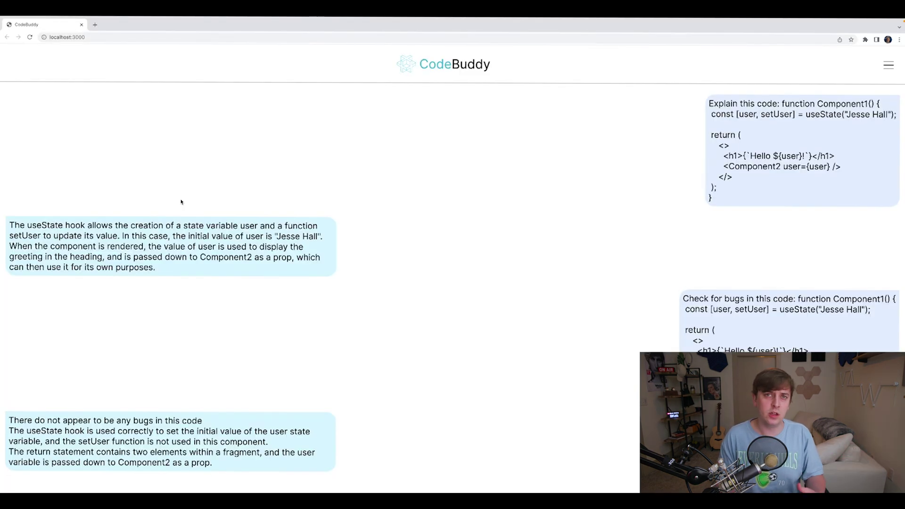
In Main.tsx, replace the hardcoded message and reply elements with the pasted code and messages useState declarations
{"action": "key", "text": "alt+Tab"}
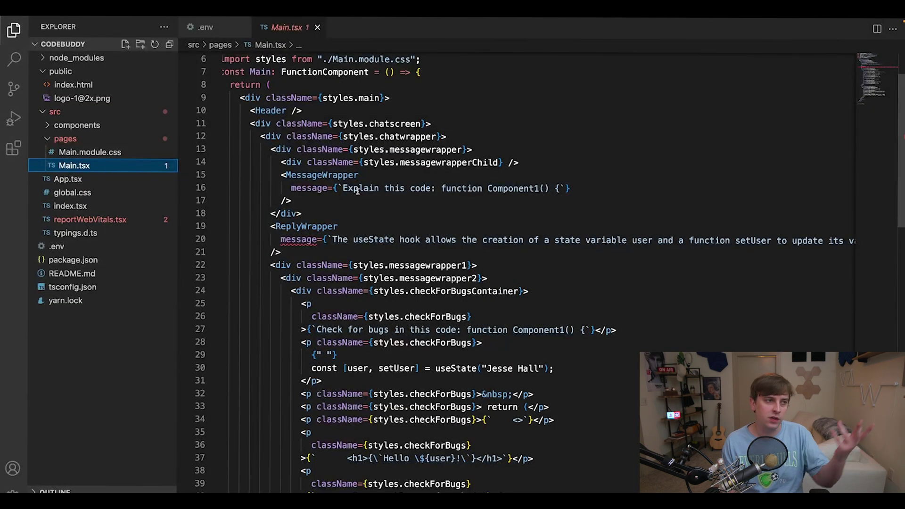
{"action": "scroll", "coordinate": [380, 352], "scroll_direction": "down", "scroll_amount": 3}
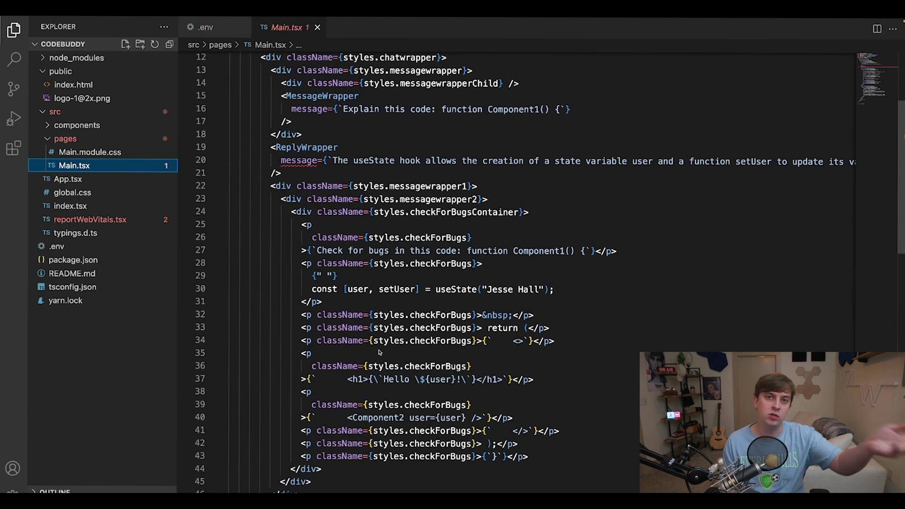
{"action": "scroll", "coordinate": [377, 160], "scroll_direction": "up", "scroll_amount": 5}
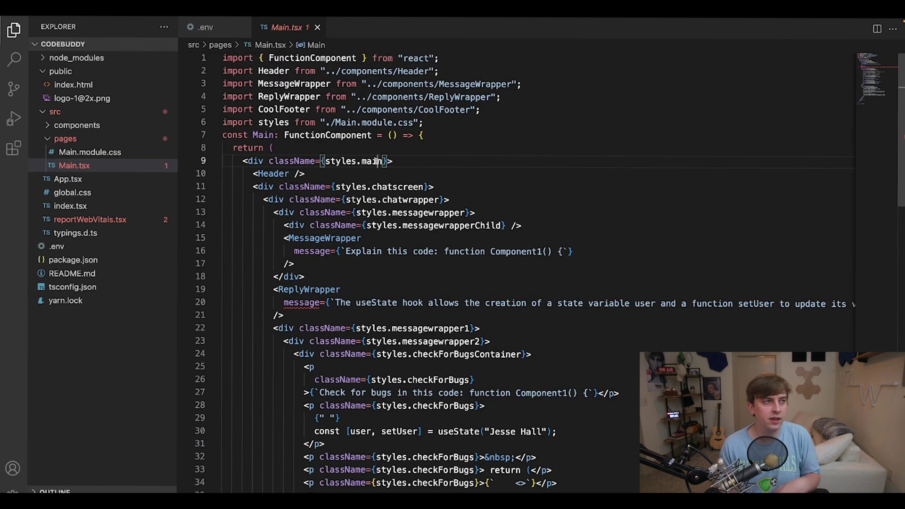
{"action": "left_click_drag", "start_coordinate": [501, 97], "coordinate": [269, 83]}
{"action": "left_click_drag", "start_coordinate": [334, 303], "coordinate": [855, 303]}
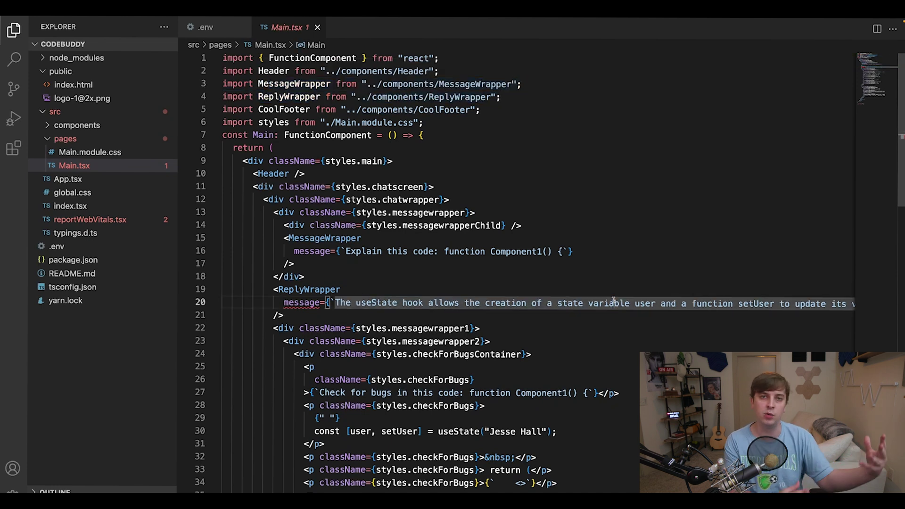
{"action": "left_click", "coordinate": [322, 315]}
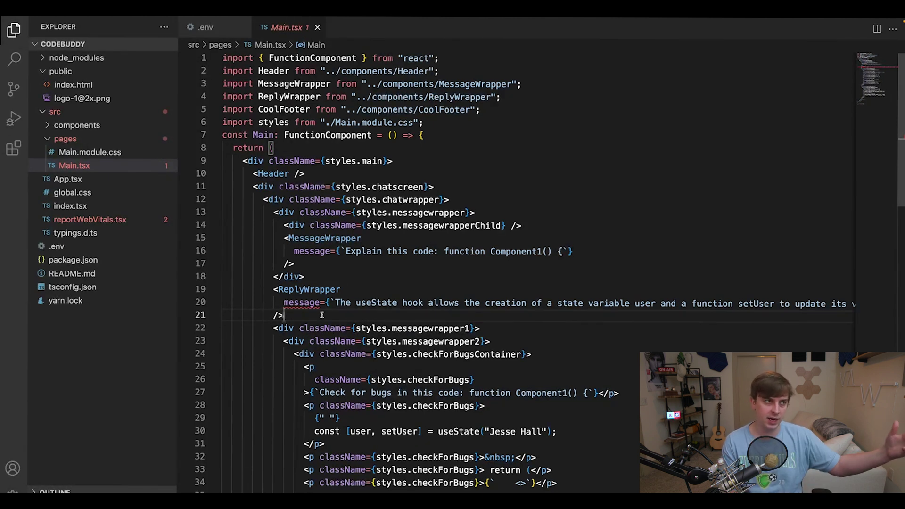
{"action": "left_click_drag", "start_coordinate": [315, 319], "coordinate": [217, 265]}
{"action": "type", "text": "let [code, setCode] = useState(''); let [messages, setMessages] = useState([])"}
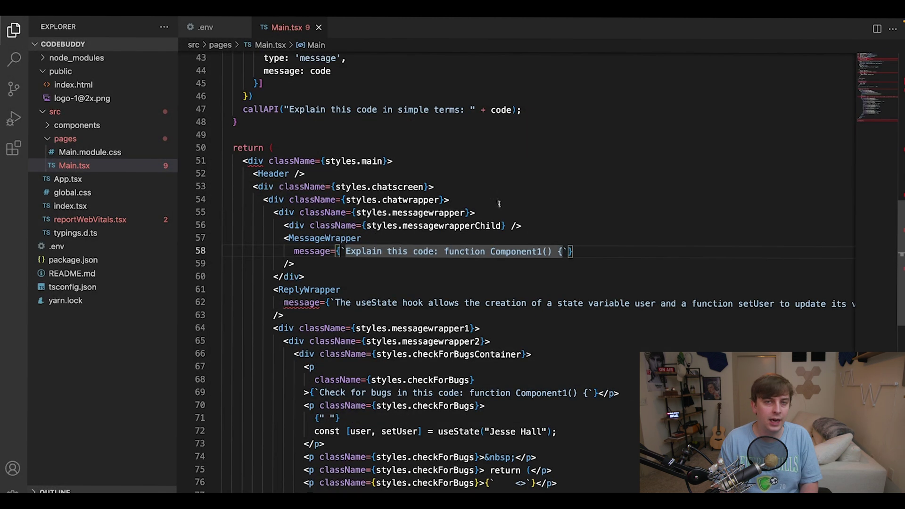
Replace the hardcoded chat markup with the API-driven code, then review callAPI's fetch to OpenAI and reply handling
{"action": "left_click_drag", "start_coordinate": [515, 213], "coordinate": [465, 372]}
{"action": "left_click_drag", "start_coordinate": [276, 212], "coordinate": [320, 443]}
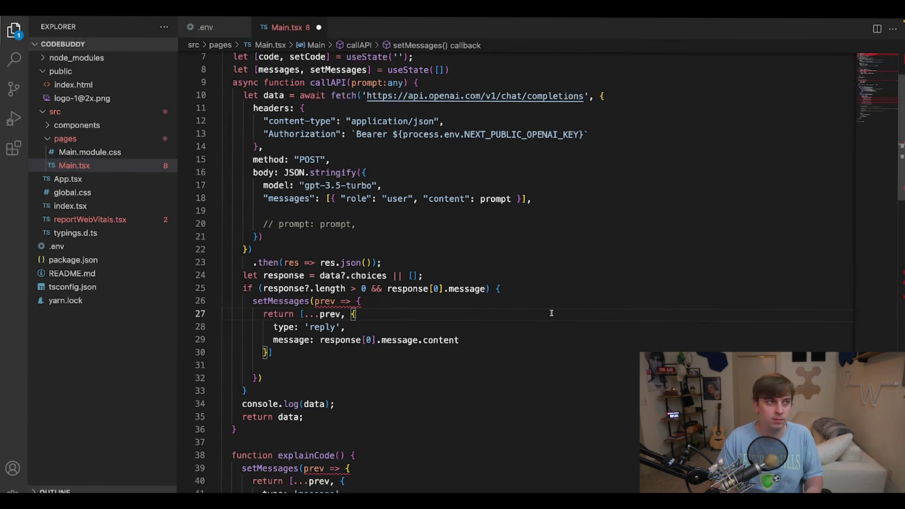
{"action": "scroll", "coordinate": [325, 189], "scroll_direction": "up", "scroll_amount": 1}
{"action": "left_click", "coordinate": [325, 121]}
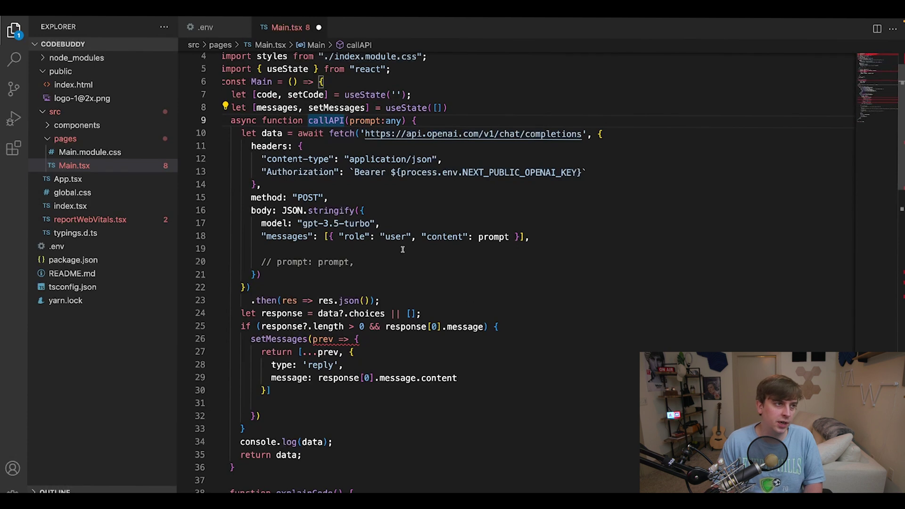
{"action": "left_click", "coordinate": [603, 133]}
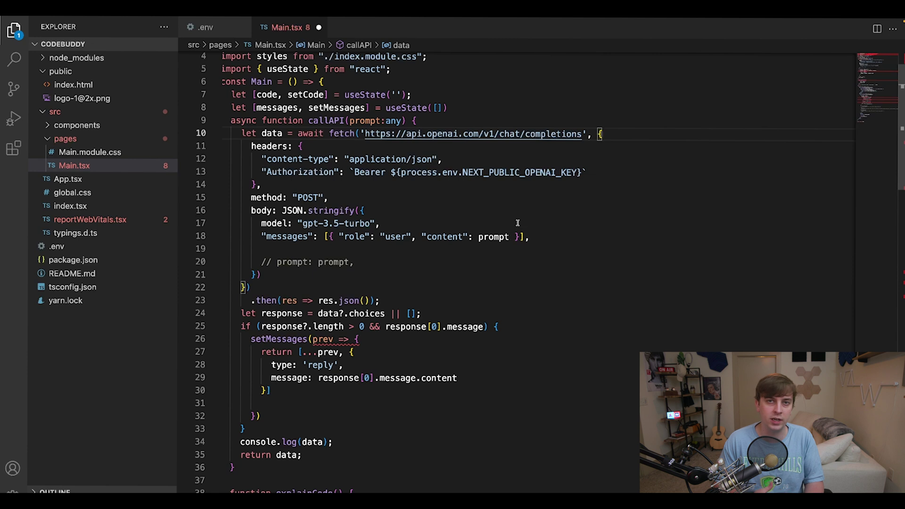
{"action": "scroll", "coordinate": [425, 283], "scroll_direction": "down", "scroll_amount": 1}
{"action": "left_click", "coordinate": [356, 353]}
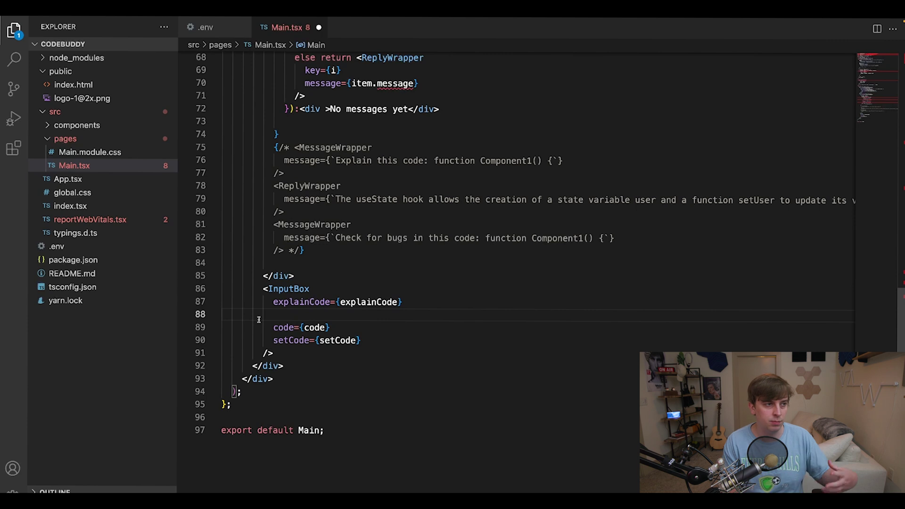
Trace the input box's explainCode prop to the explainCode function definition and review its body
{"action": "left_click_drag", "start_coordinate": [267, 306], "coordinate": [396, 304]}
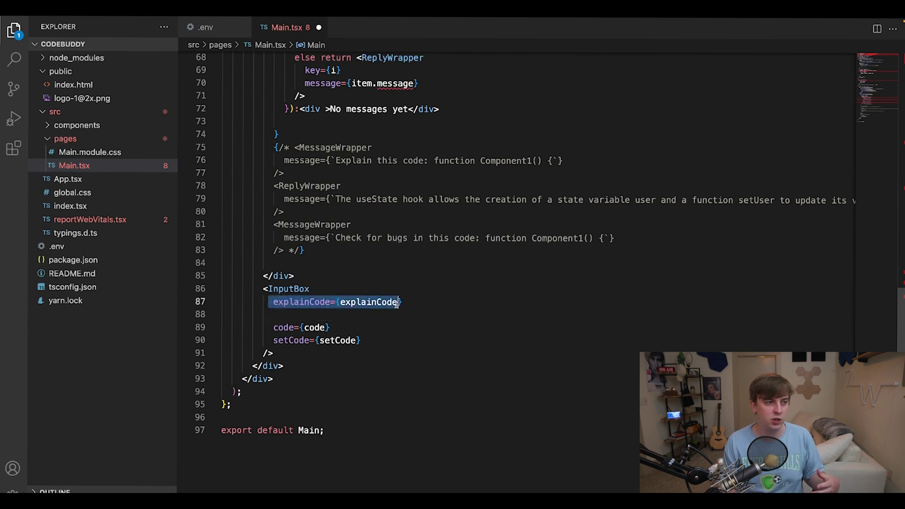
{"action": "left_click", "coordinate": [428, 304]}
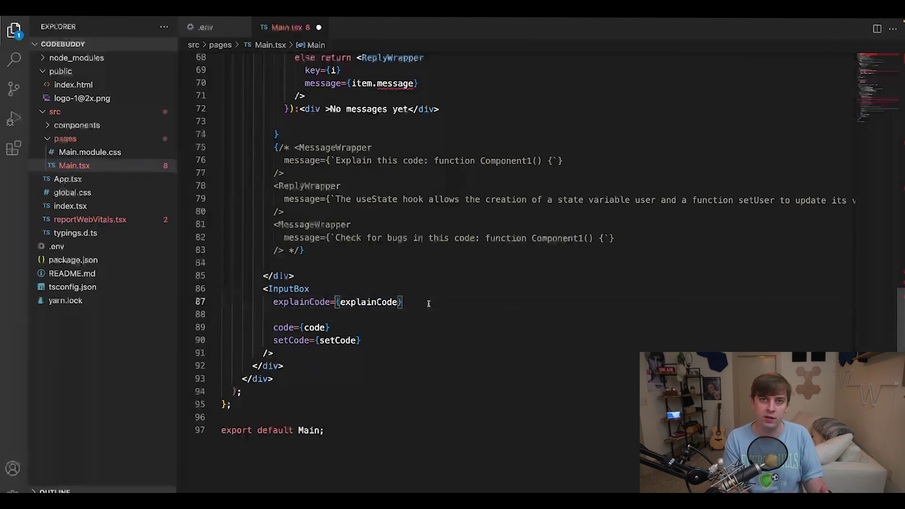
{"action": "key", "text": "F12"}
{"action": "left_click_drag", "start_coordinate": [263, 271], "coordinate": [243, 179]}
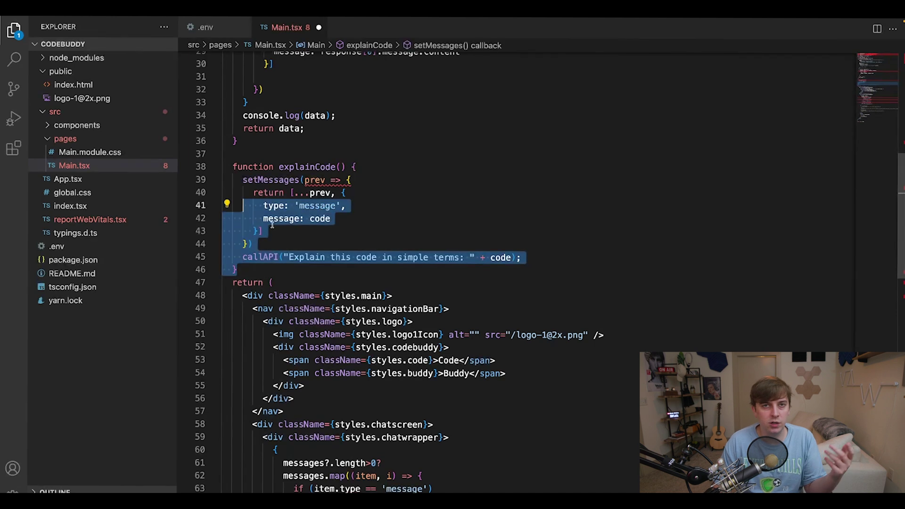
{"action": "left_click", "coordinate": [265, 231]}
{"action": "scroll", "coordinate": [271, 252], "scroll_direction": "down", "scroll_amount": 7}
{"action": "left_click_drag", "start_coordinate": [278, 349], "coordinate": [243, 170]}
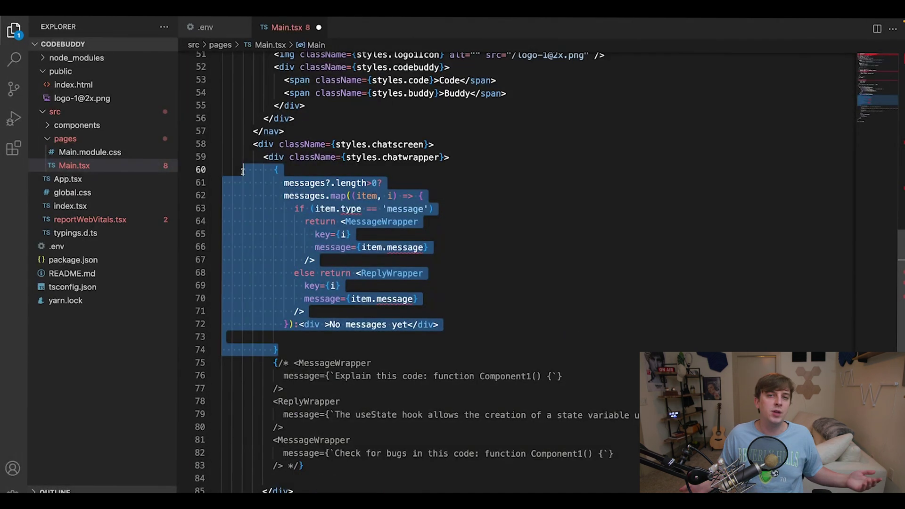